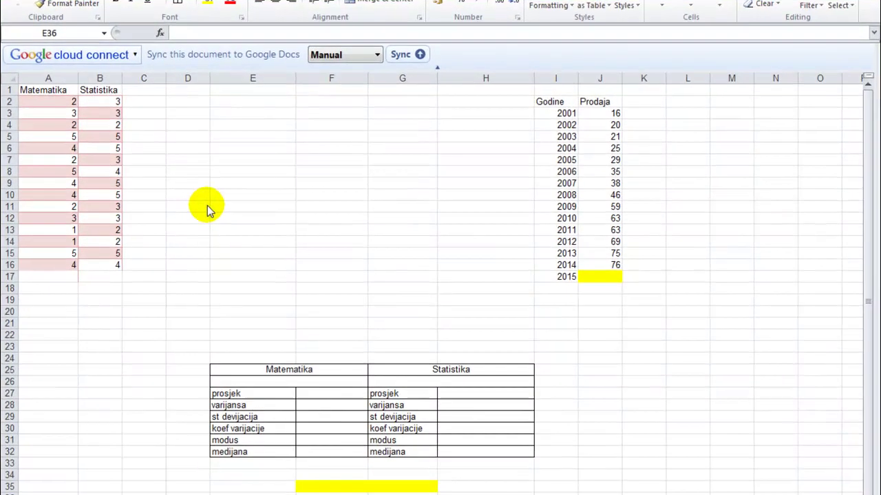
Select the Matematika and Statistika grade columns, A1:A16 and B1:B16
click(199, 302)
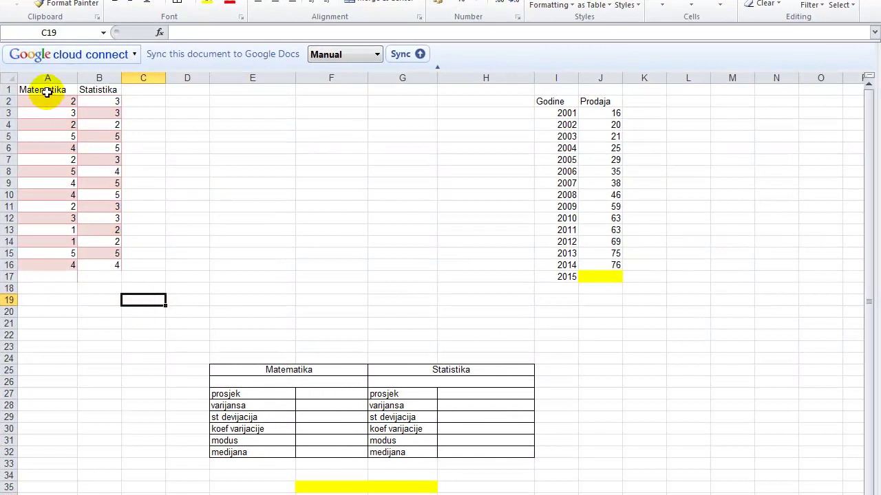
click(50, 89)
drag(50, 89, 60, 266)
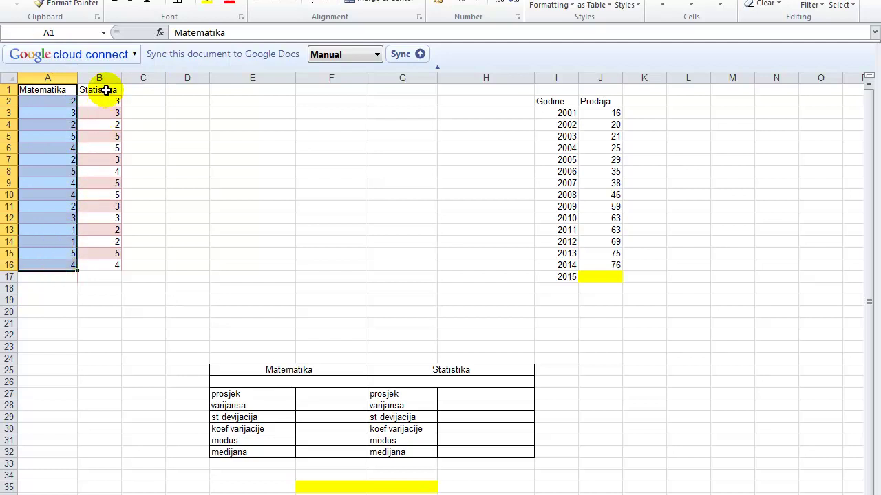
drag(103, 89, 111, 269)
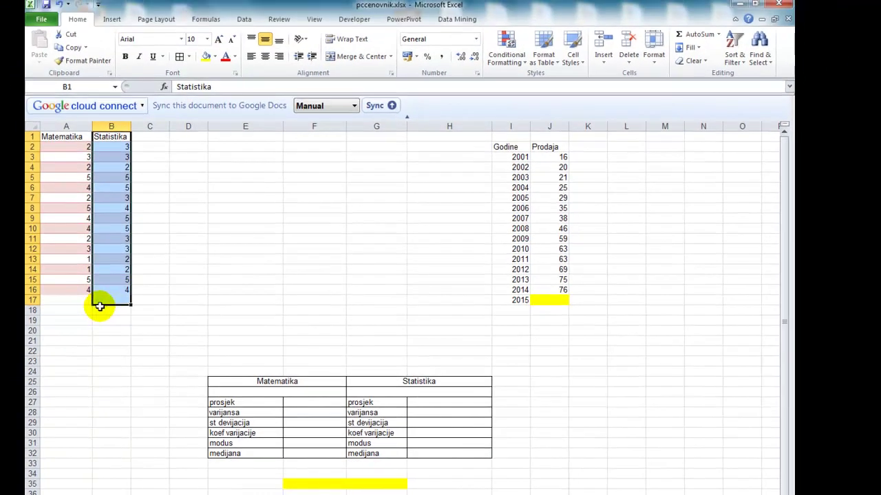
Step through the individual Matematika and Statistika grades one by one
click(72, 148)
click(69, 207)
click(69, 238)
click(69, 269)
click(121, 149)
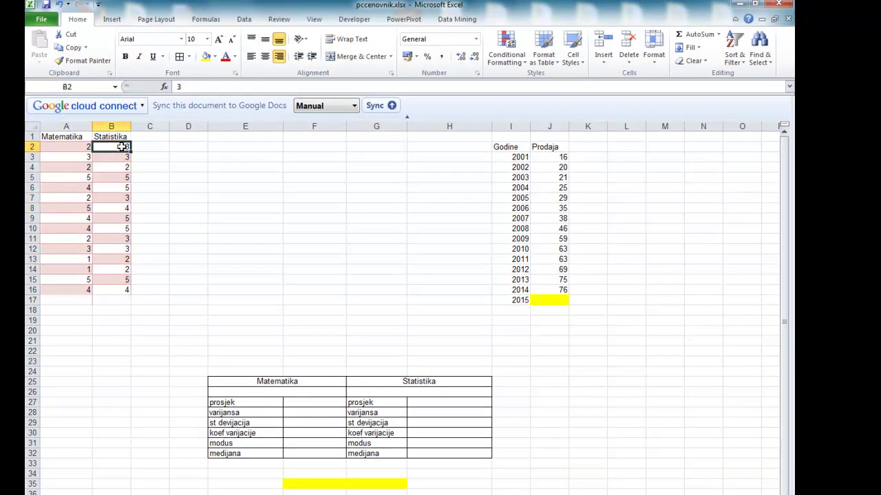
click(122, 179)
click(122, 228)
click(123, 269)
click(123, 290)
click(122, 260)
click(122, 249)
click(122, 228)
click(124, 218)
click(122, 198)
click(122, 178)
click(121, 158)
click(121, 147)
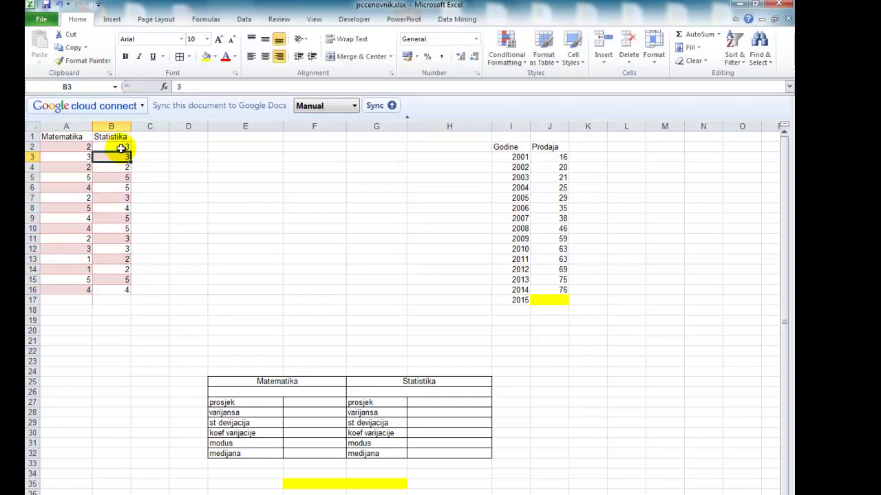
click(122, 187)
click(121, 207)
click(122, 248)
click(122, 270)
click(113, 239)
click(116, 209)
click(115, 177)
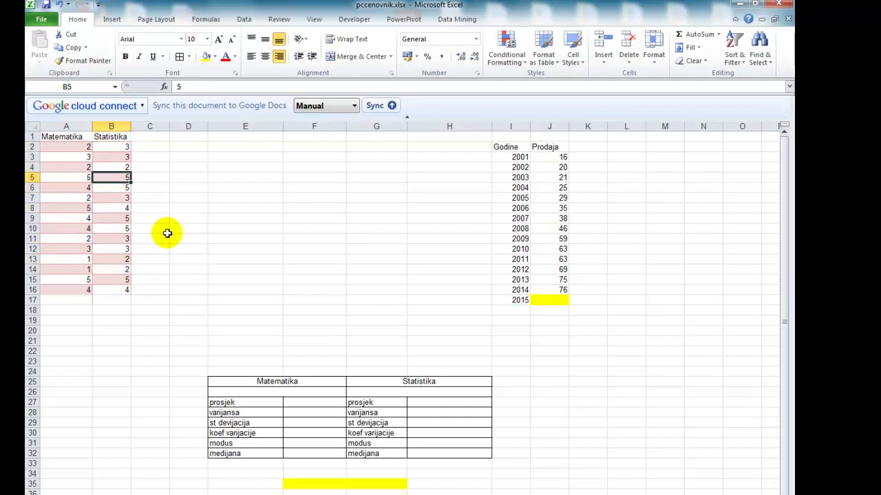
Enter =AVERAGE(A2:A16) in F27 as the Matematika prosjek
click(301, 403)
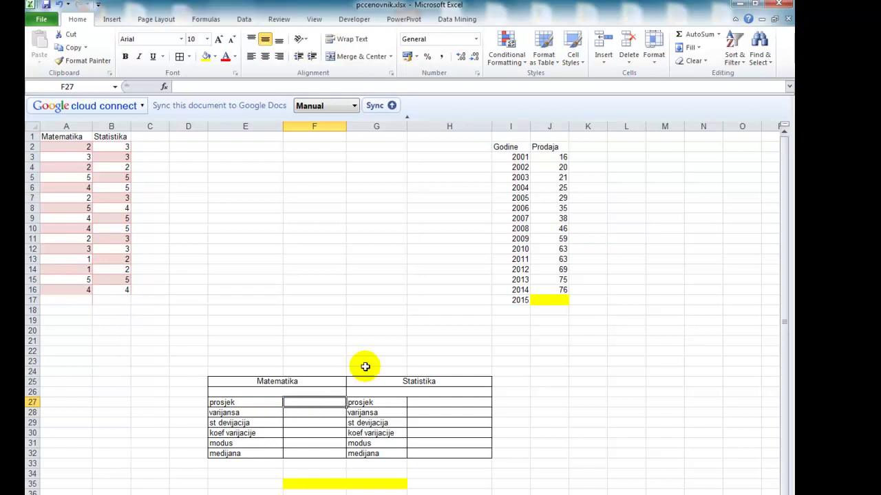
click(719, 35)
click(709, 62)
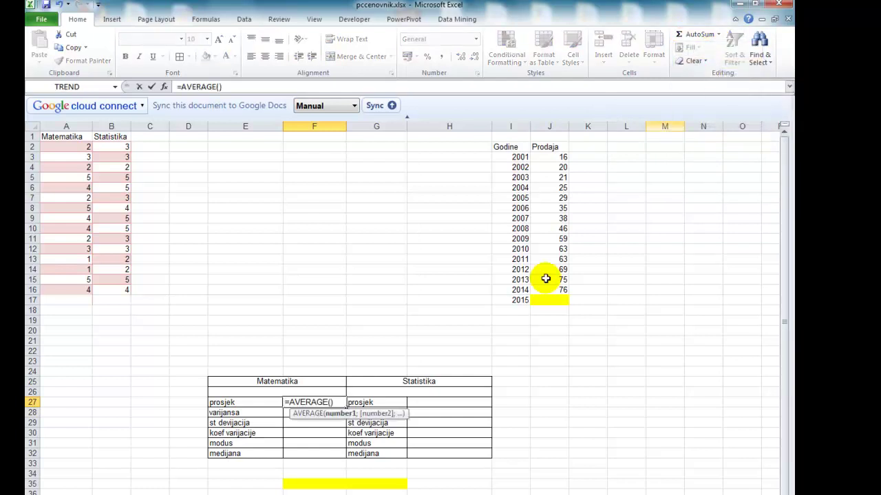
drag(73, 147, 82, 295)
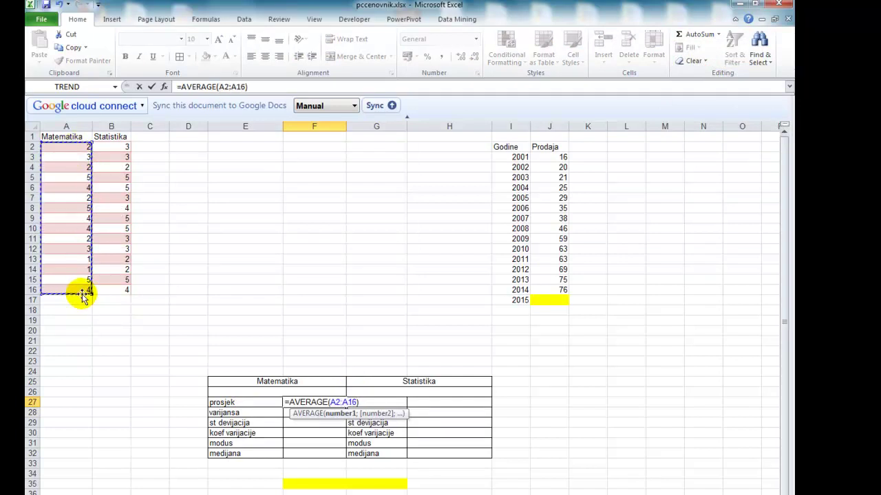
key(Return)
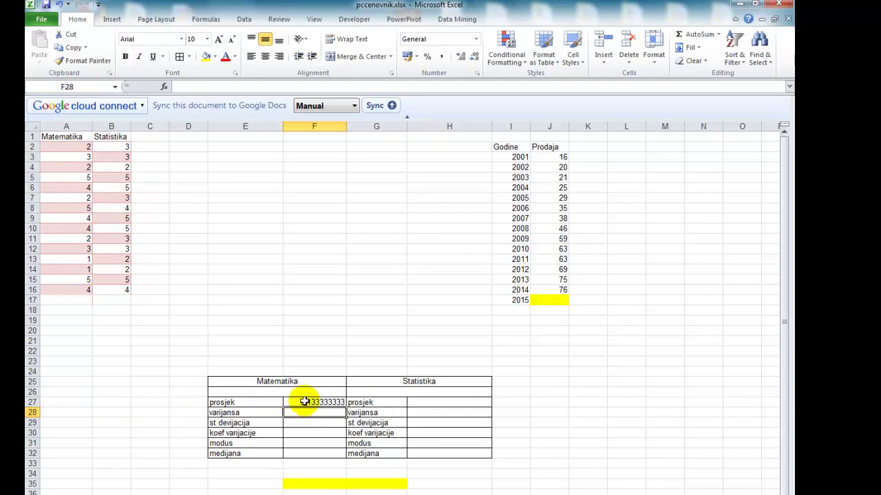
Format the Matematika average as Number with two decimals, showing 3,13
click(305, 402)
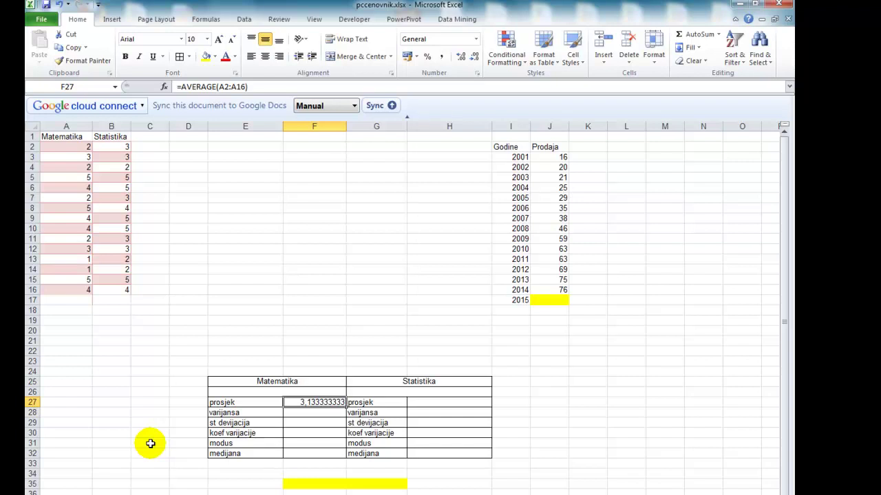
click(461, 58)
click(475, 57)
click(474, 57)
click(475, 57)
click(474, 57)
click(474, 57)
click(474, 57)
click(475, 57)
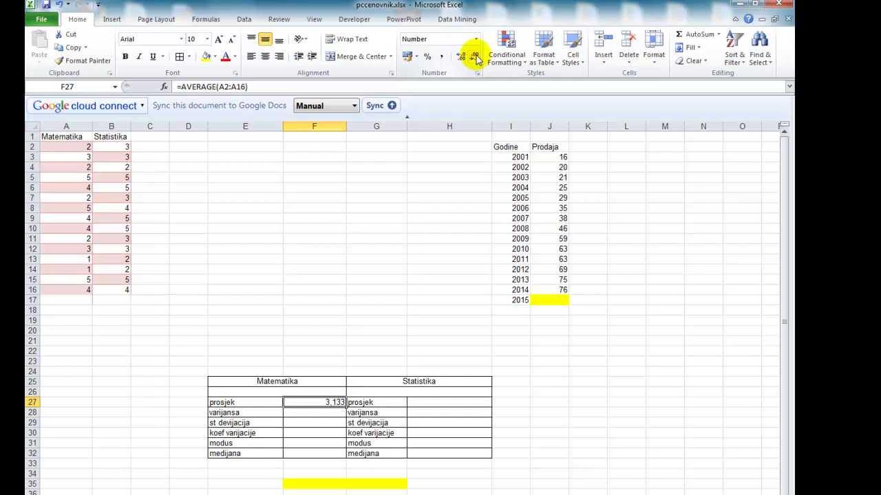
click(475, 57)
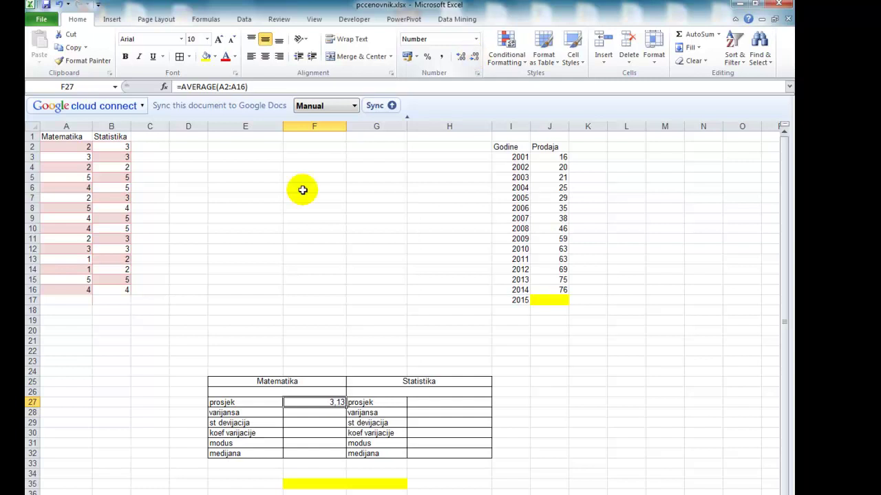
click(436, 404)
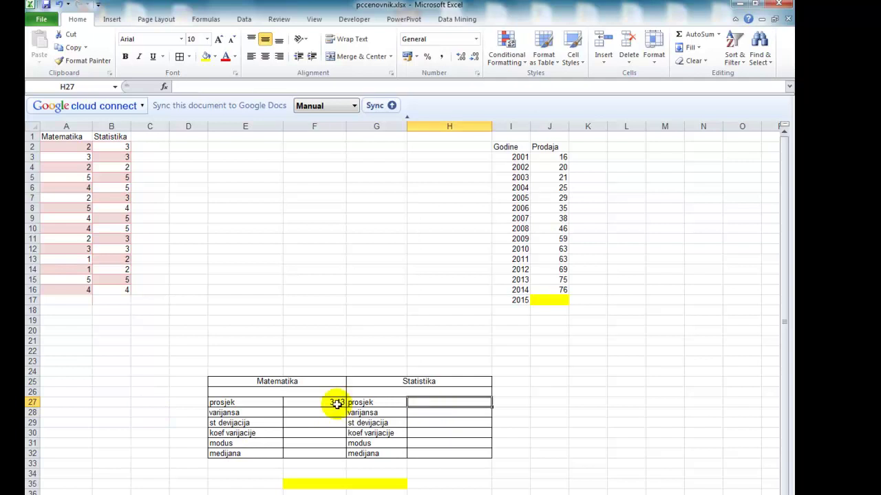
Enter =AVERAGE(B2:B16) in H27 as the Statistika prosjek
click(717, 34)
click(706, 63)
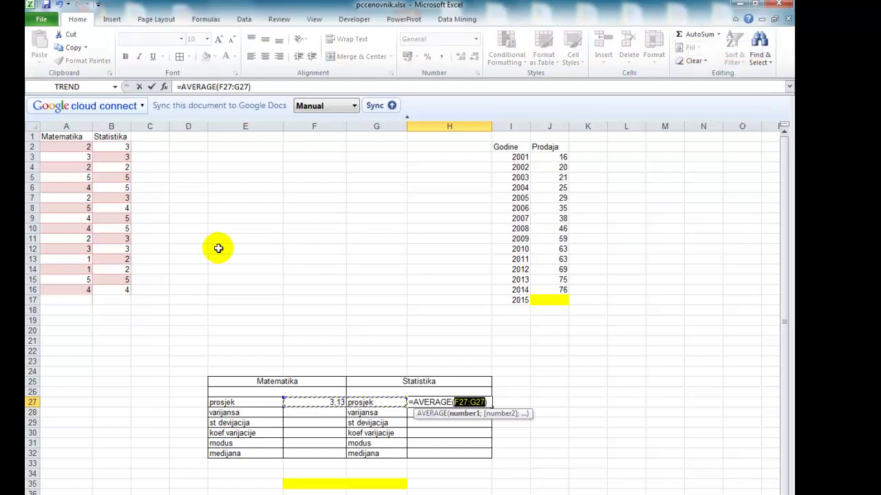
drag(119, 146, 112, 295)
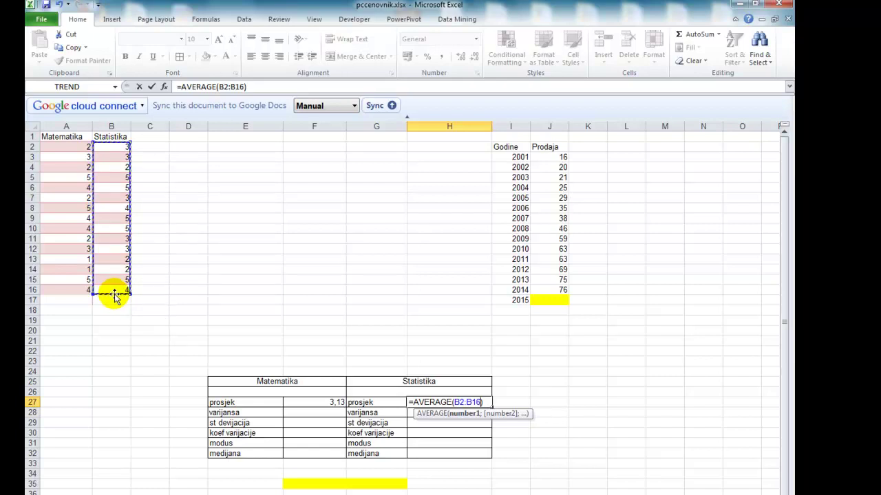
key(Return)
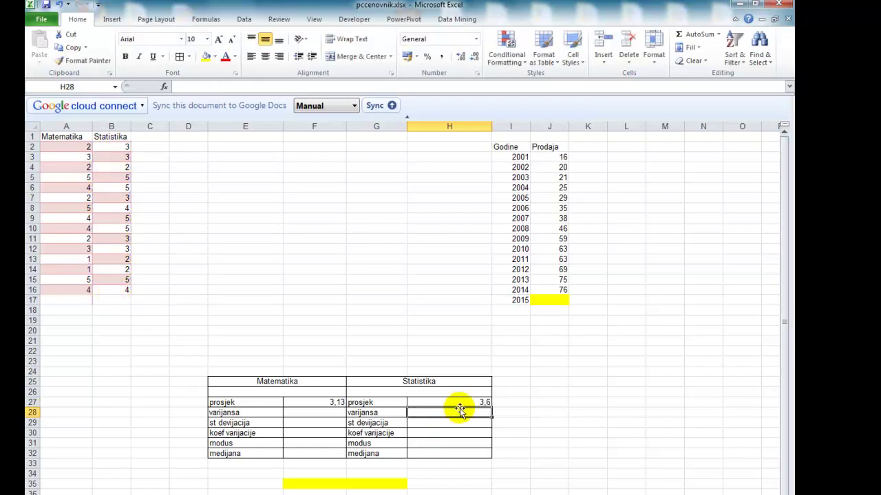
Show the Statistika average with two decimals as 3,60
click(457, 403)
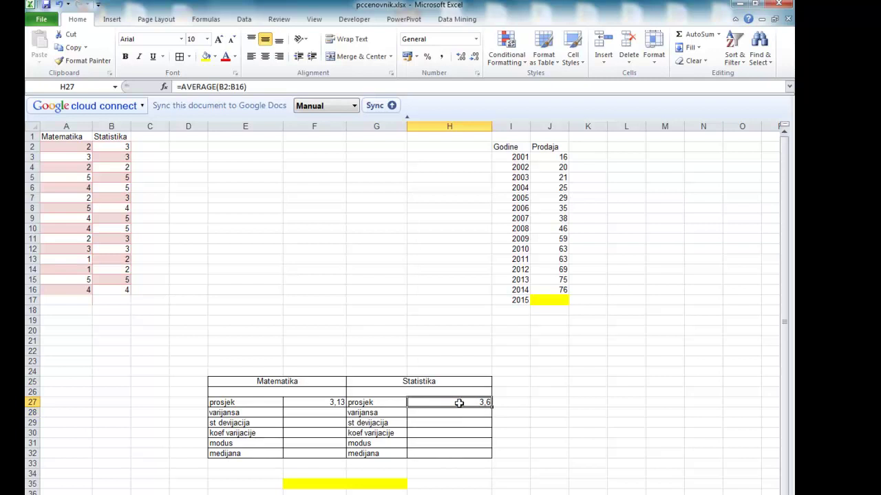
click(459, 57)
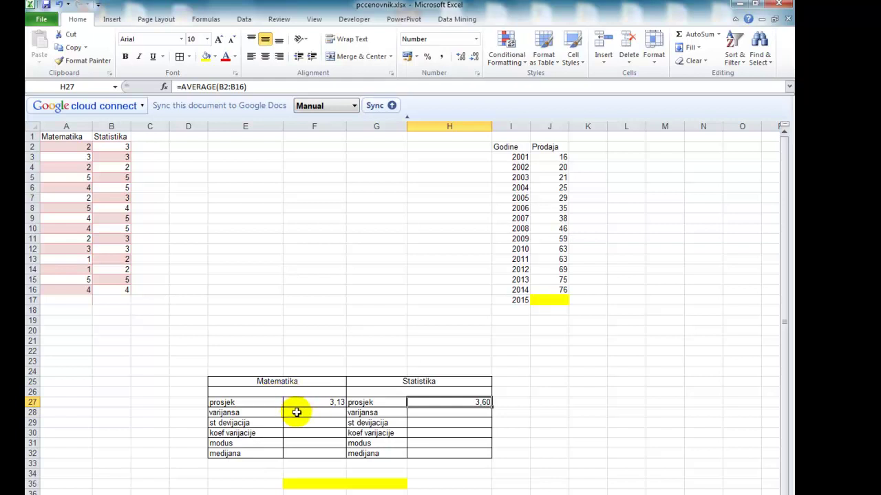
click(296, 412)
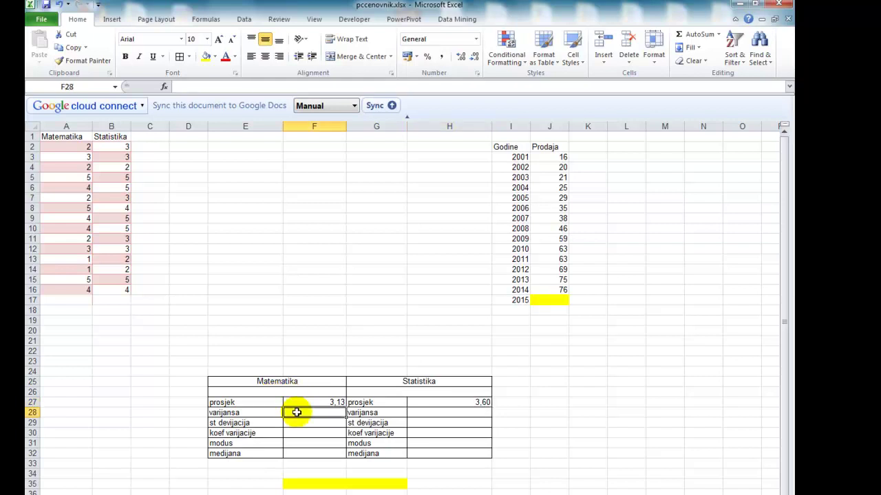
Enter =VAR.P(A2:A16) in F28 for the Matematika variance, 1,848888889
click(439, 413)
click(314, 412)
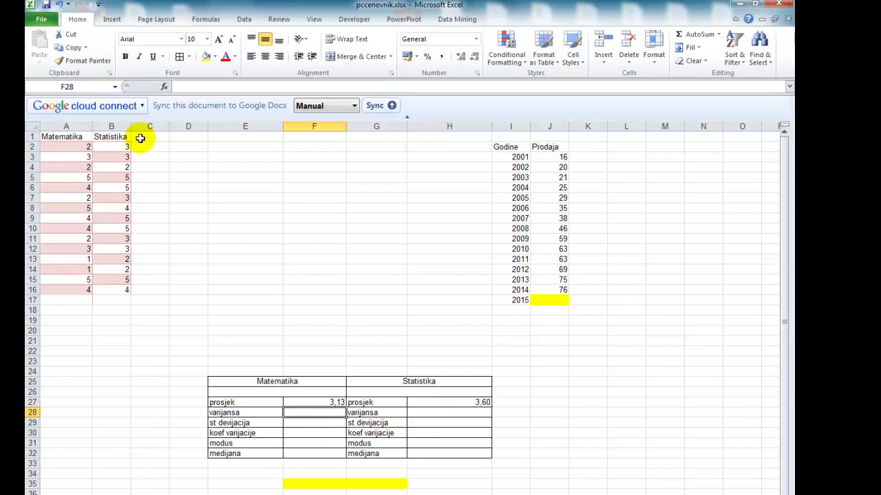
click(206, 19)
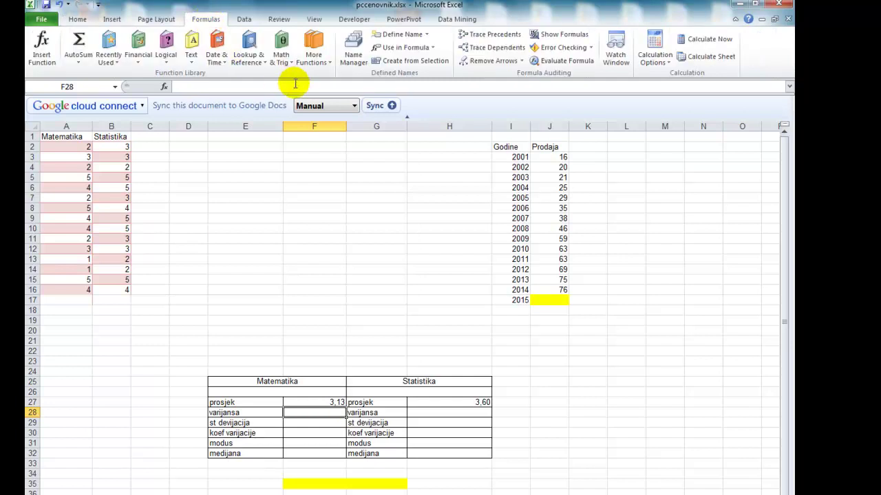
click(327, 69)
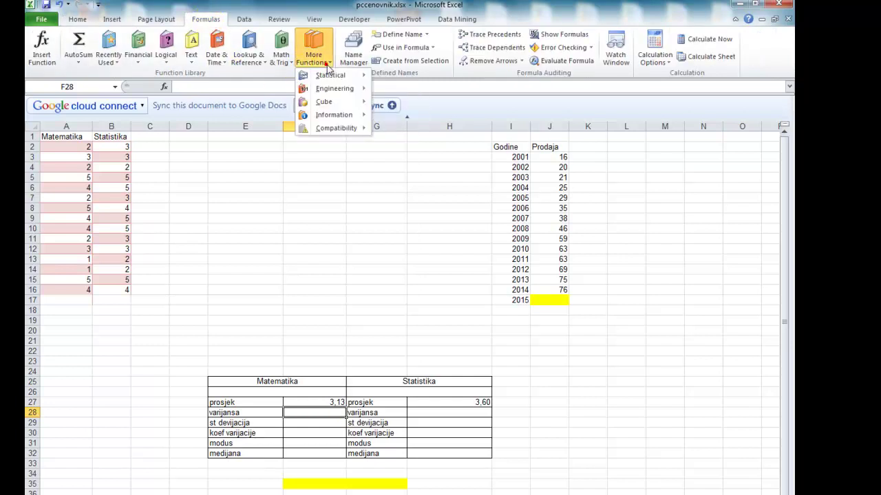
mouse_move(330, 77)
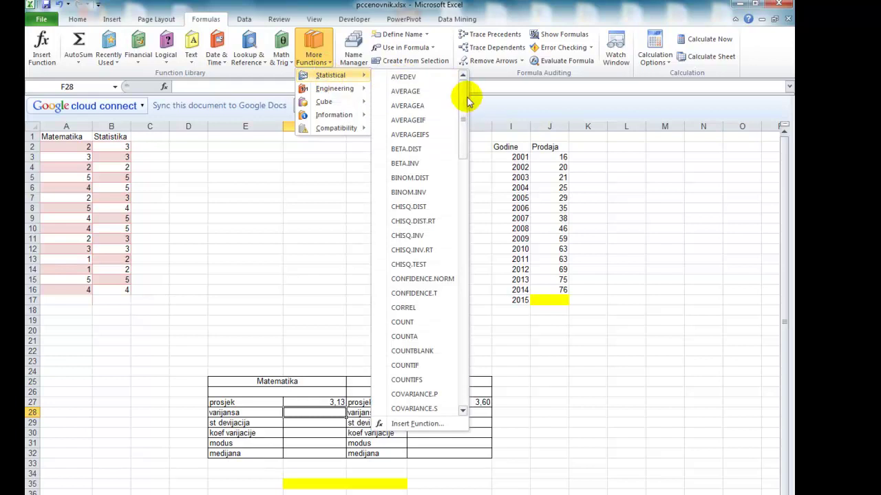
drag(465, 100, 466, 357)
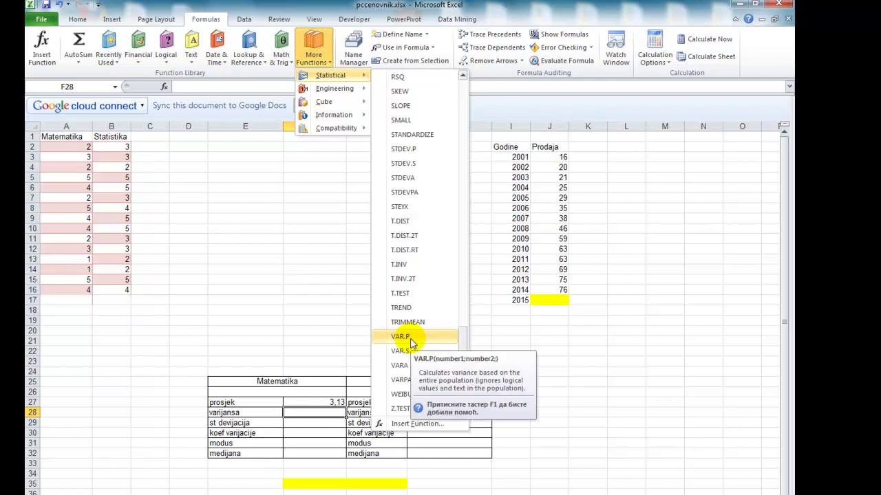
click(400, 337)
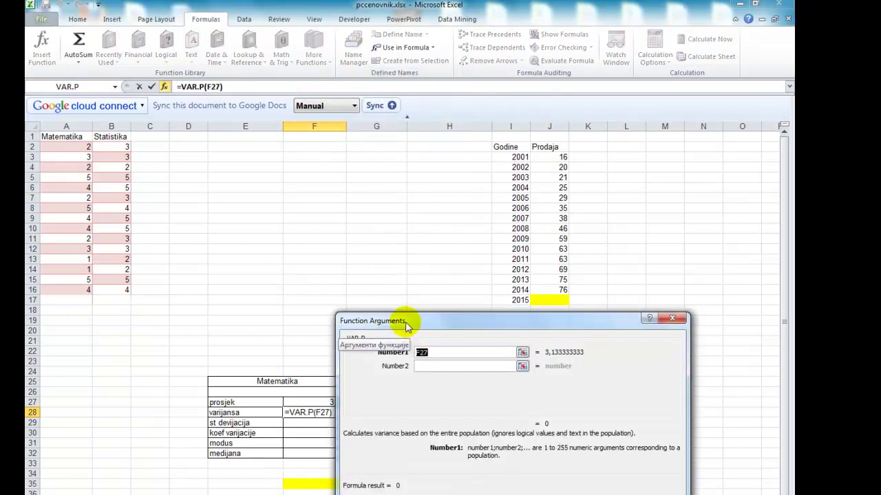
drag(405, 322, 404, 185)
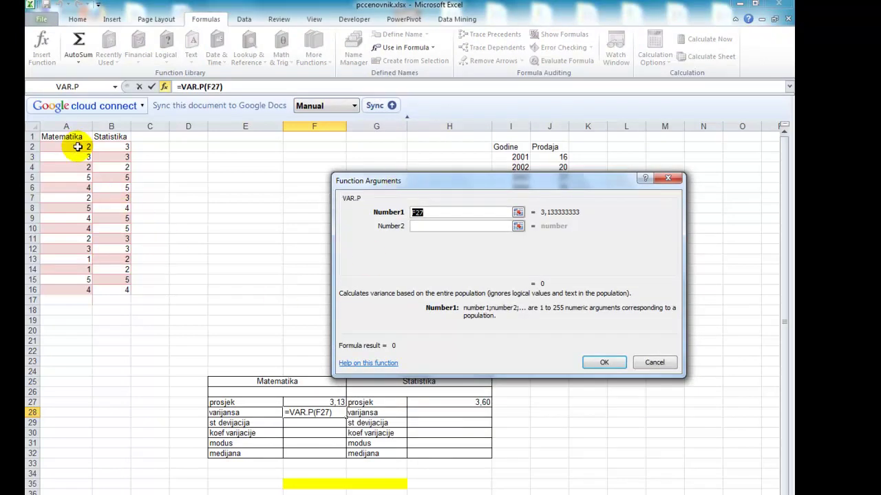
drag(78, 146, 80, 292)
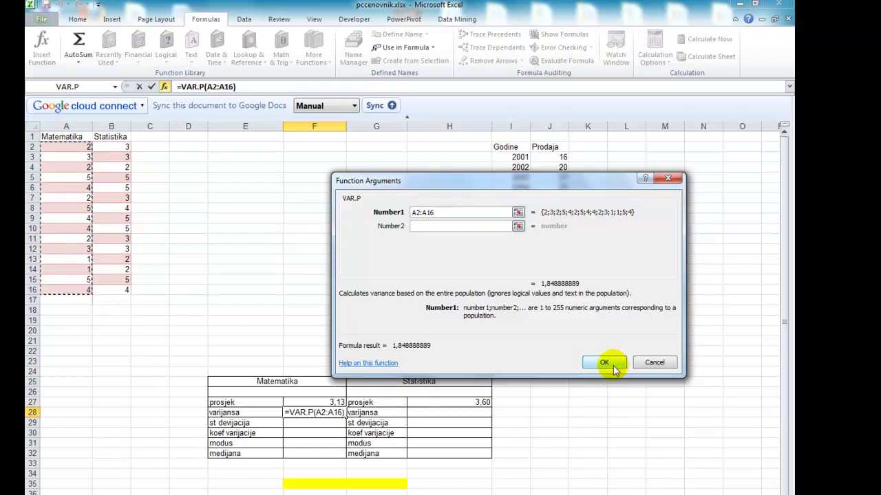
click(611, 363)
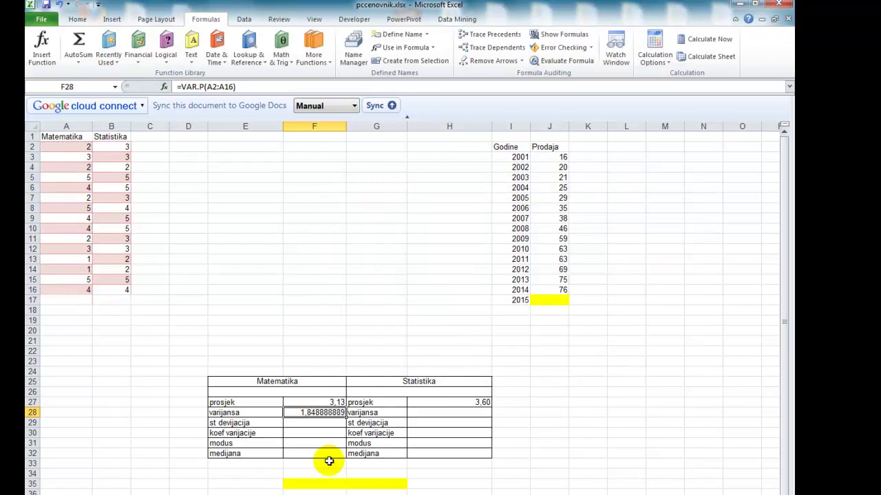
Enter =STDEV.P(A2:A16) in F29, giving a standard deviation of 1,359738537
click(308, 424)
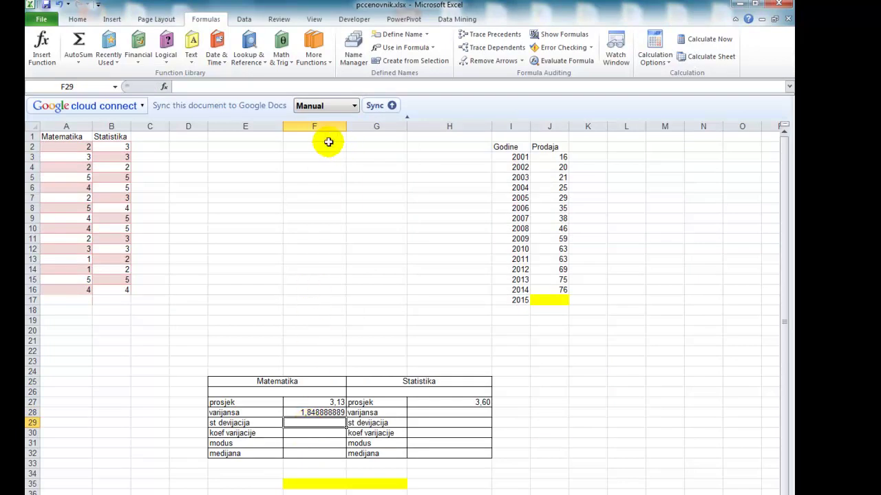
click(322, 61)
mouse_move(339, 79)
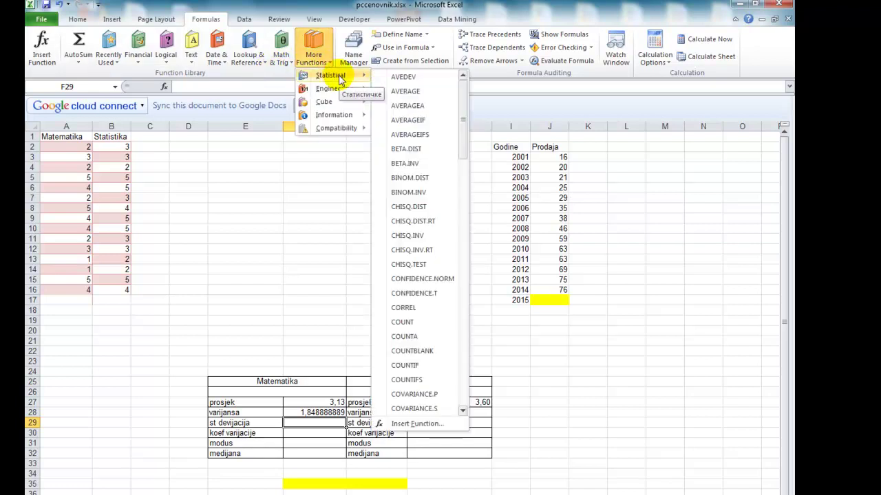
mouse_move(463, 103)
mouse_down()
mouse_move(478, 254)
mouse_move(471, 318)
mouse_up()
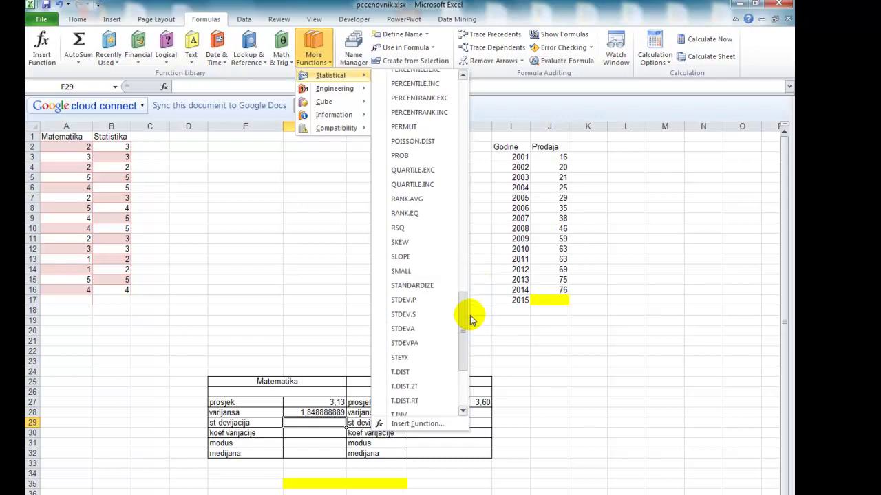
click(419, 300)
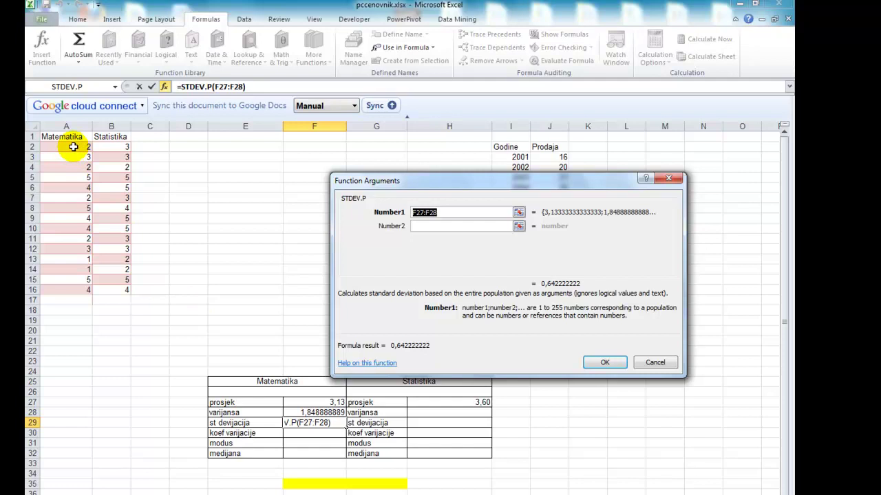
drag(73, 147, 80, 289)
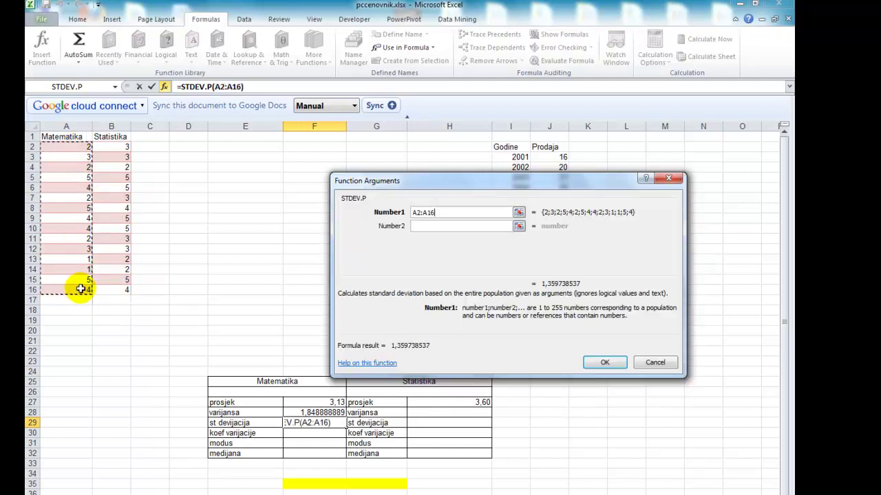
click(594, 361)
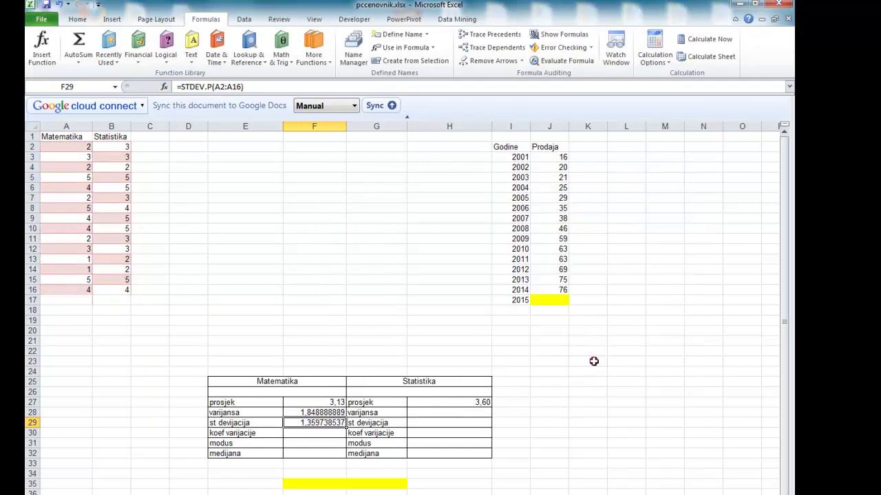
click(306, 438)
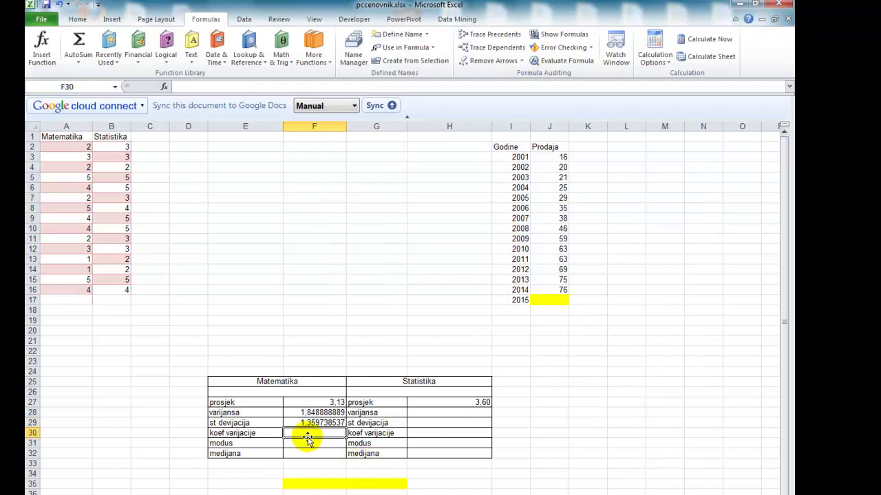
Enter =F29/F27 in F30 as the Matematika coefficient of variation
text(=)
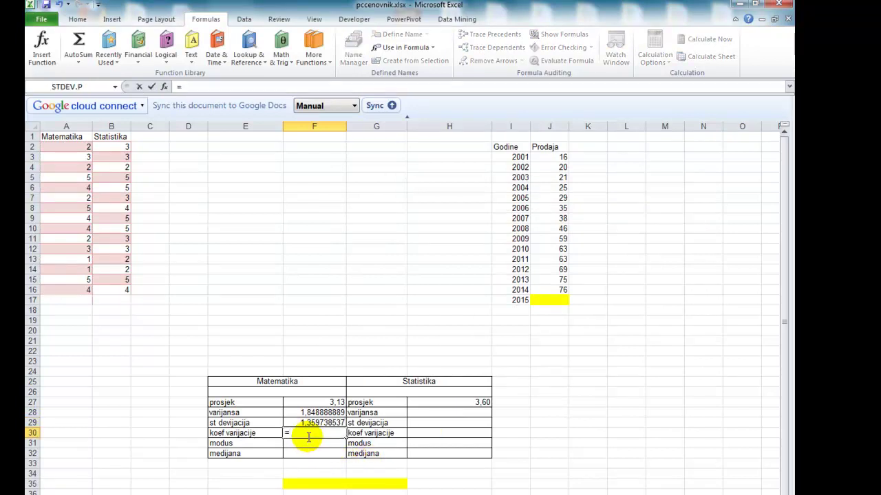
click(311, 423)
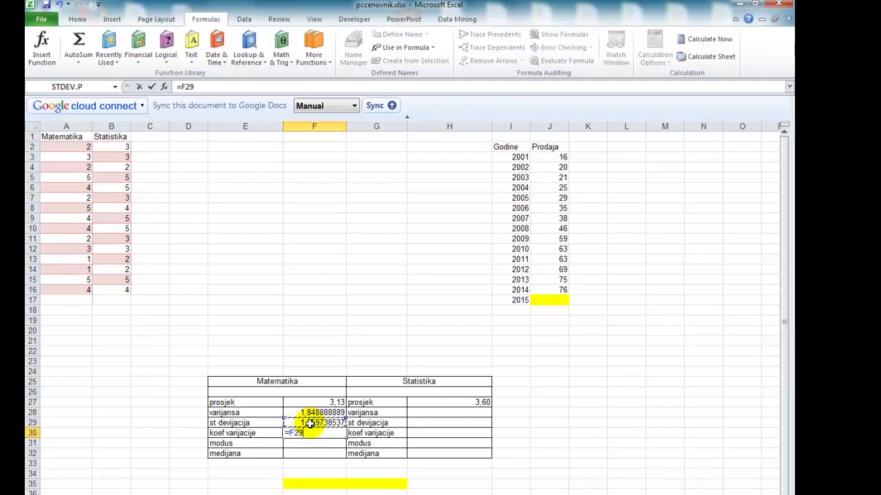
click(316, 403)
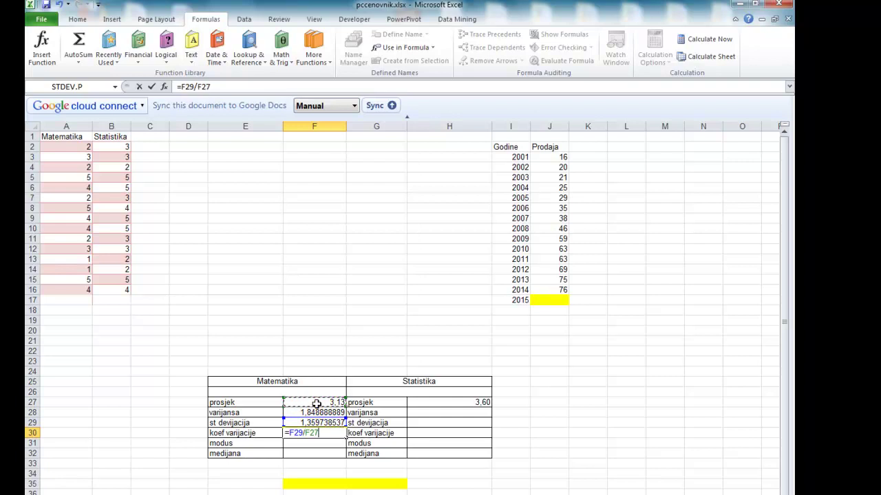
key(Return)
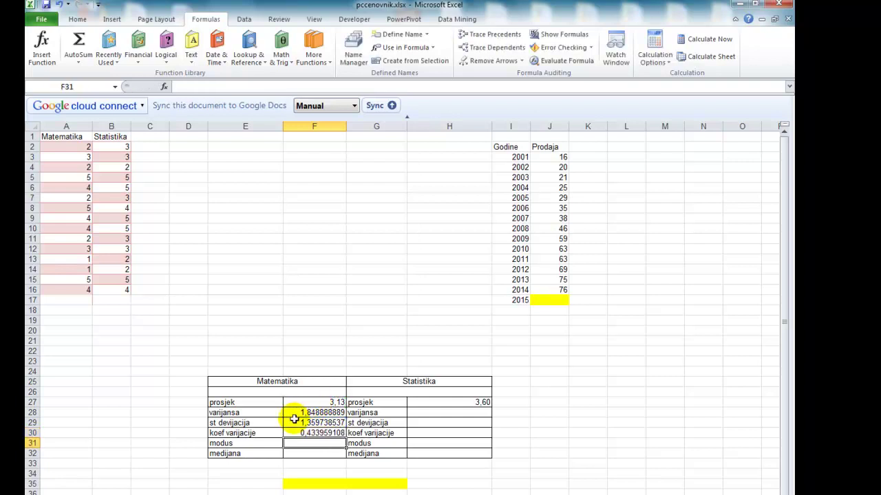
Format F30 as a percentage with two decimals, showing 43,40%
click(311, 433)
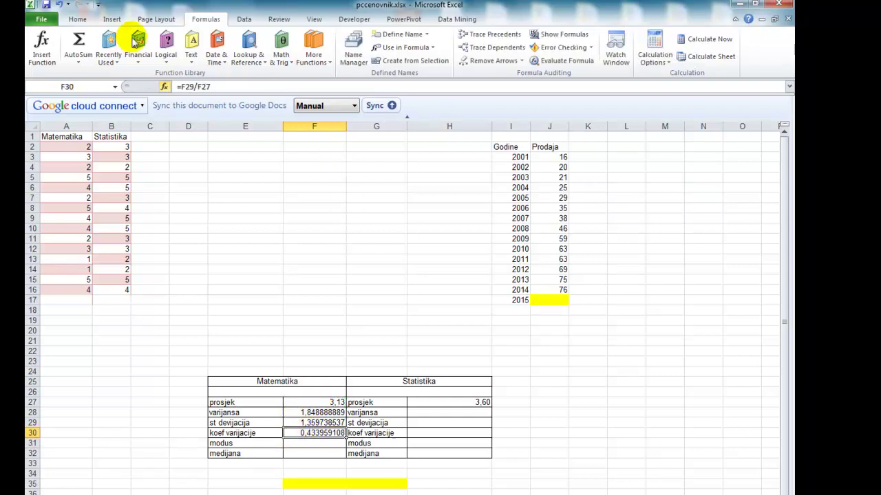
click(83, 21)
click(428, 58)
click(460, 58)
click(460, 58)
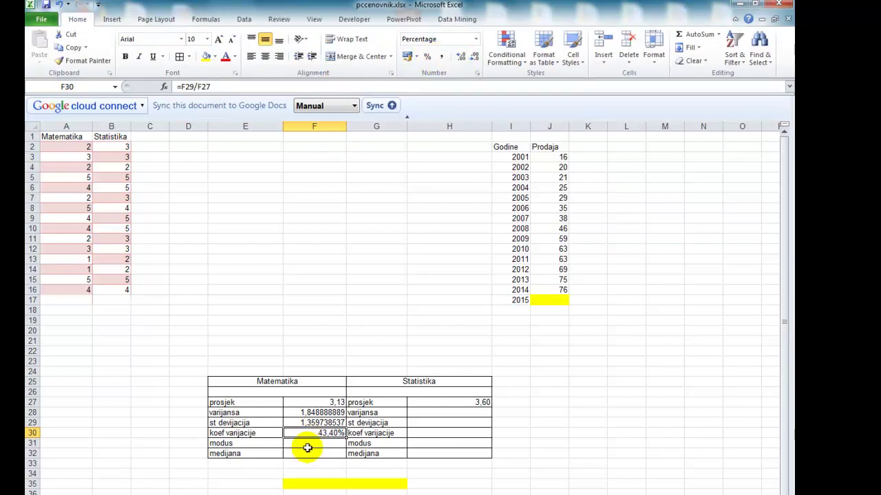
click(308, 445)
click(309, 445)
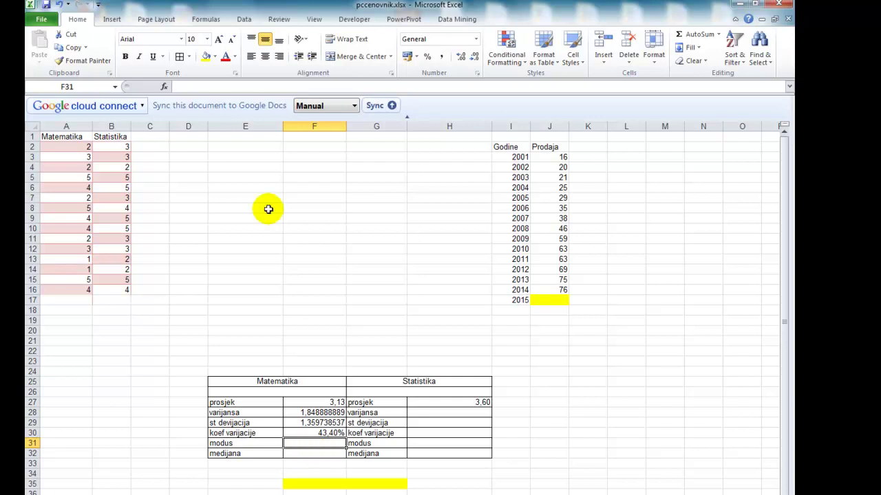
Enter =MODE.SNGL(A2:A16) in F31, giving a Matematika mode of 2
click(206, 19)
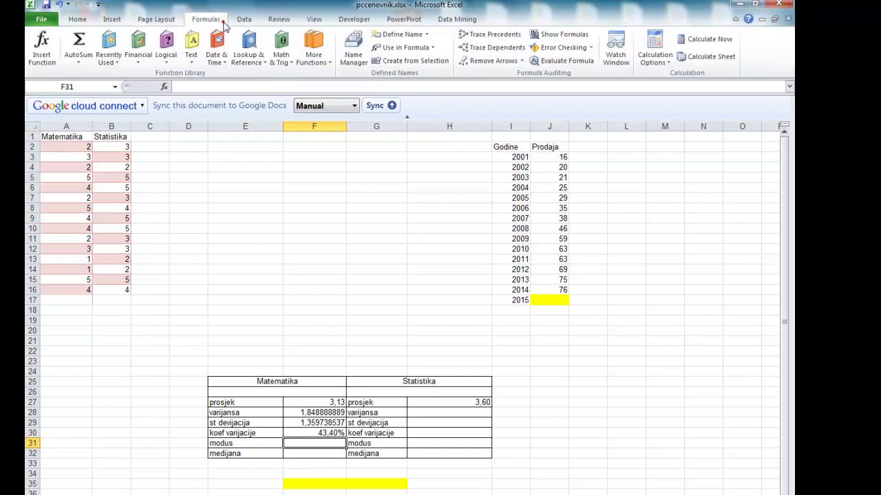
click(321, 68)
mouse_move(334, 83)
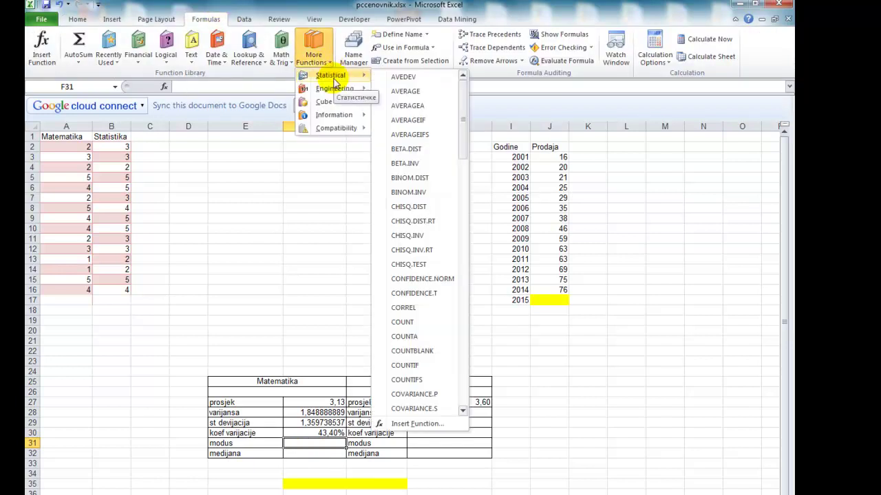
drag(462, 149, 485, 287)
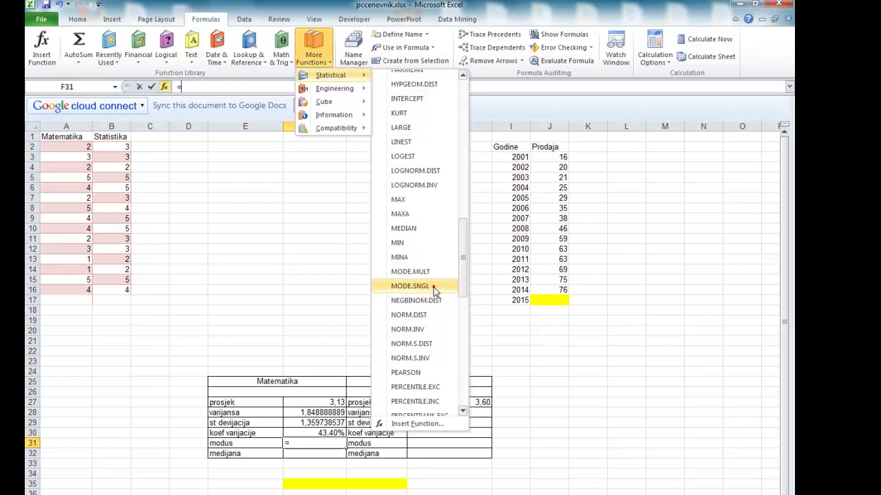
click(434, 288)
drag(69, 146, 77, 289)
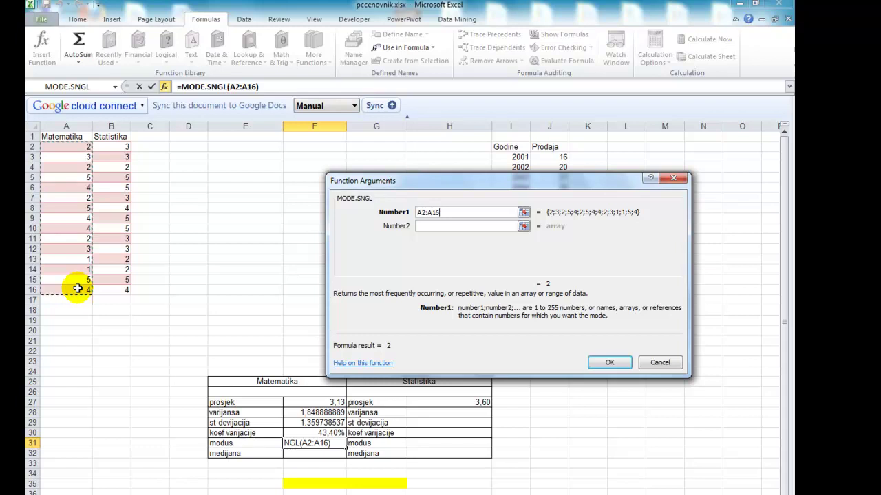
click(609, 362)
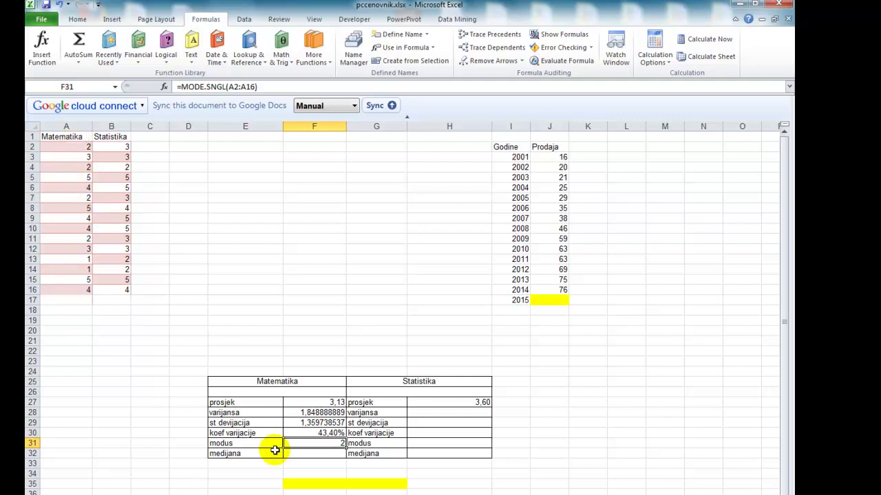
click(318, 456)
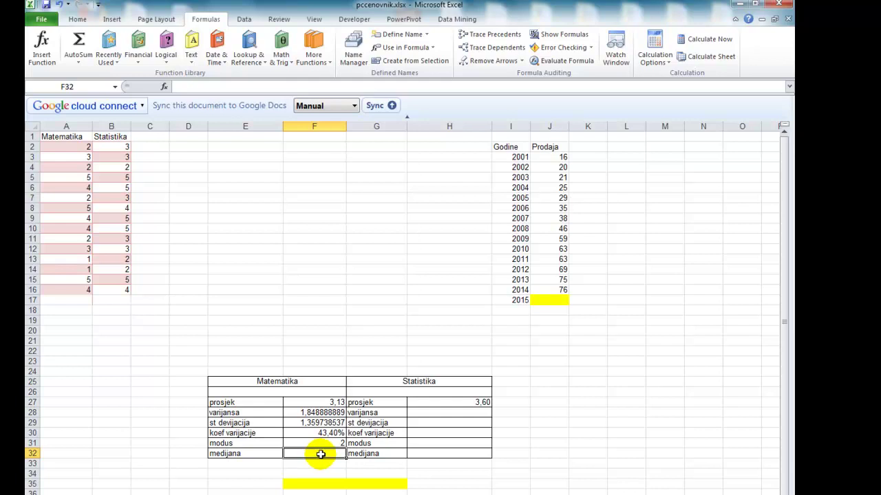
Enter =MEDIAN(A2:A16) in F32, giving a Matematika median of 3
click(318, 60)
mouse_move(333, 75)
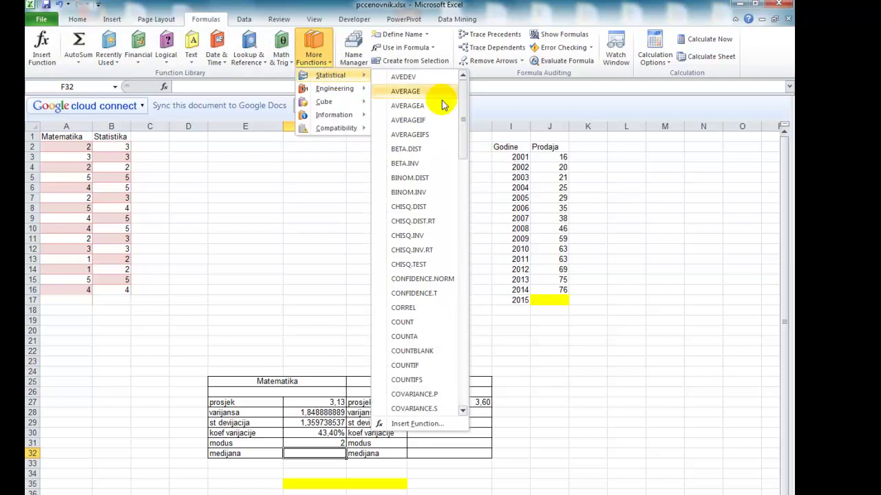
drag(462, 107, 472, 230)
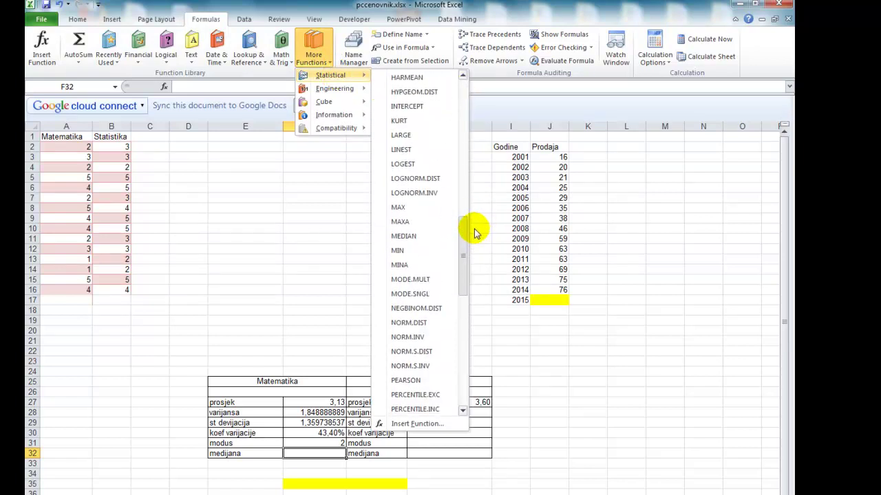
click(421, 238)
drag(81, 147, 68, 290)
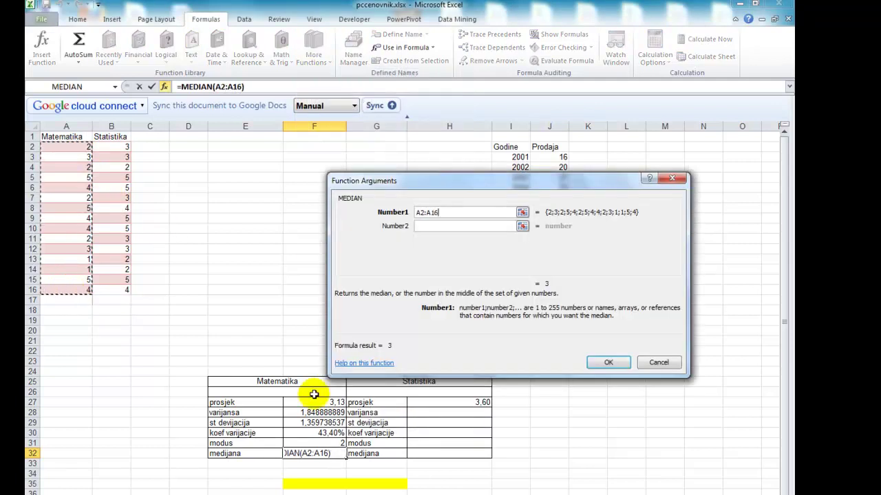
click(601, 364)
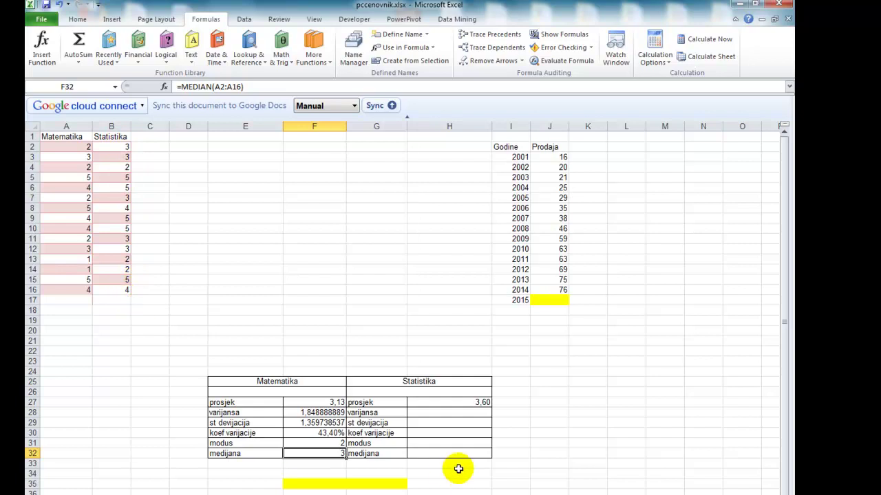
click(463, 424)
click(463, 433)
click(464, 453)
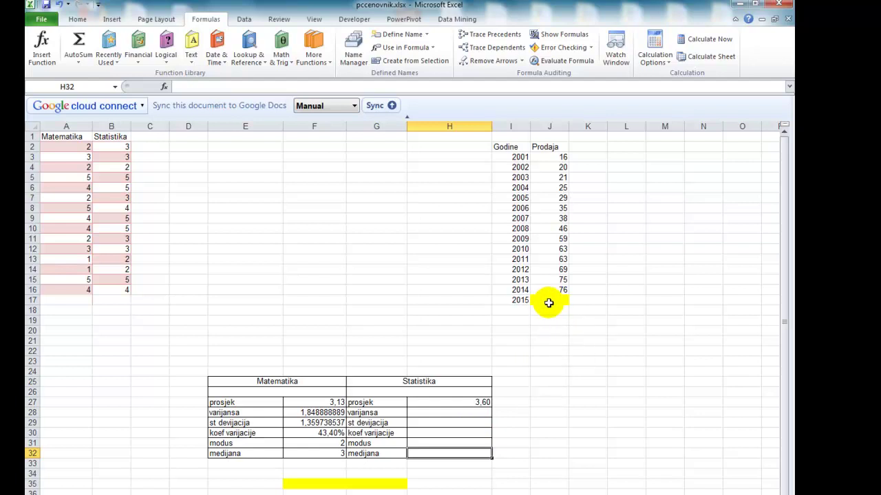
click(548, 301)
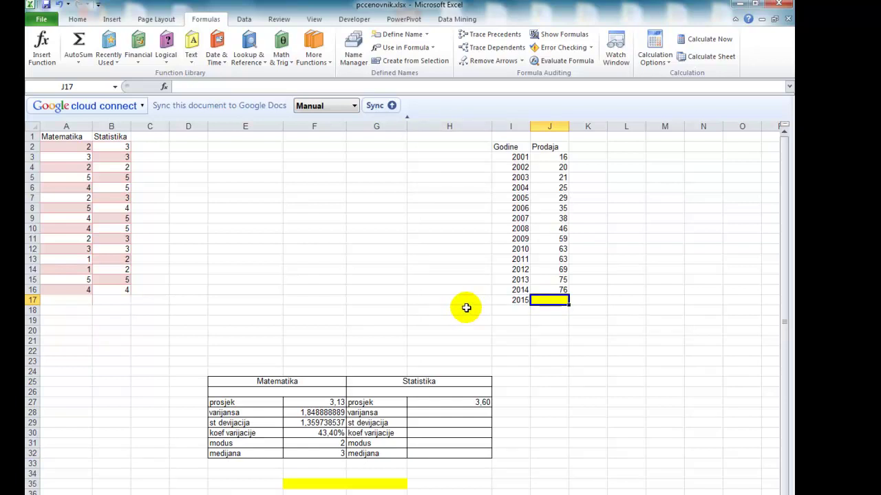
click(517, 176)
click(520, 199)
click(518, 229)
click(516, 300)
click(561, 157)
click(560, 167)
click(560, 178)
click(557, 188)
click(555, 205)
click(558, 238)
click(558, 258)
click(557, 280)
click(551, 259)
click(550, 206)
click(552, 178)
click(552, 167)
click(553, 157)
click(553, 179)
click(553, 197)
click(553, 218)
click(553, 228)
click(553, 249)
click(553, 269)
click(551, 229)
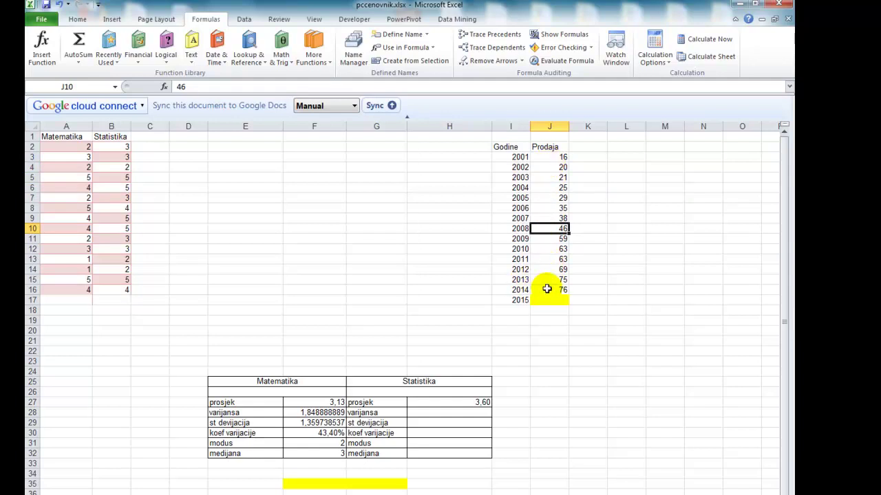
drag(521, 291, 518, 158)
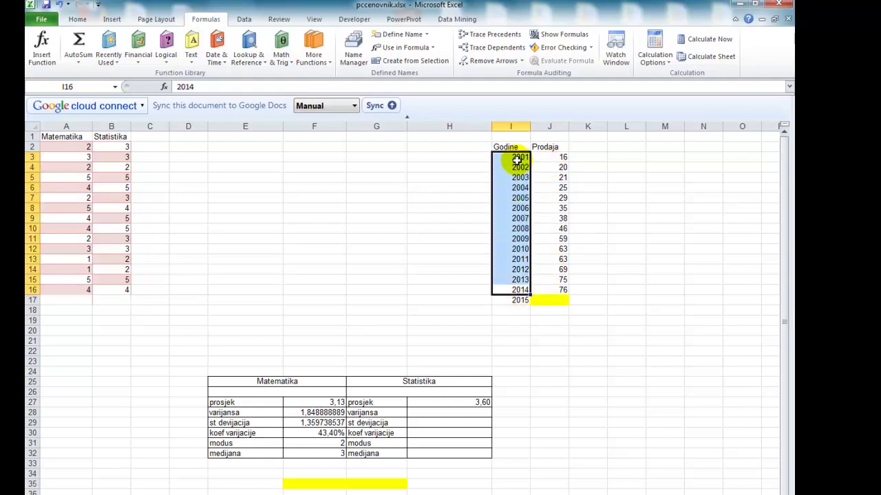
click(560, 300)
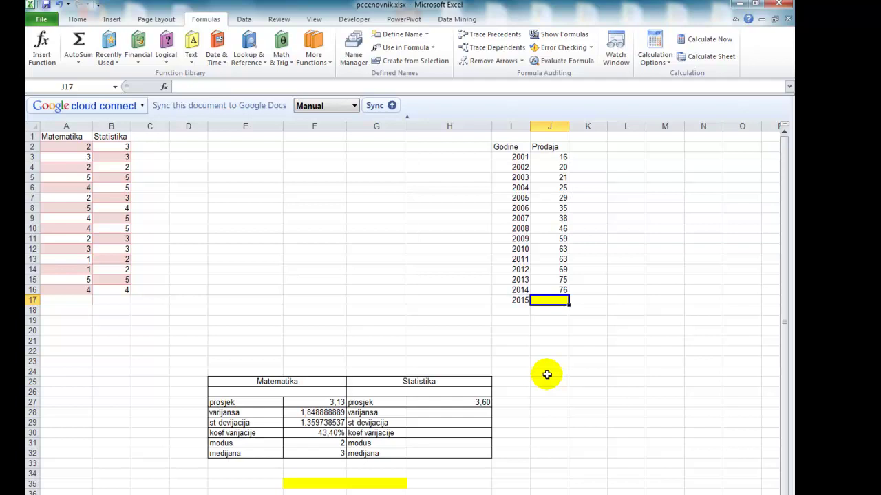
Forecast 2015 sales in J17 with =TREND(J3:J16;I3:I16;I17), giving 83,81319
click(331, 66)
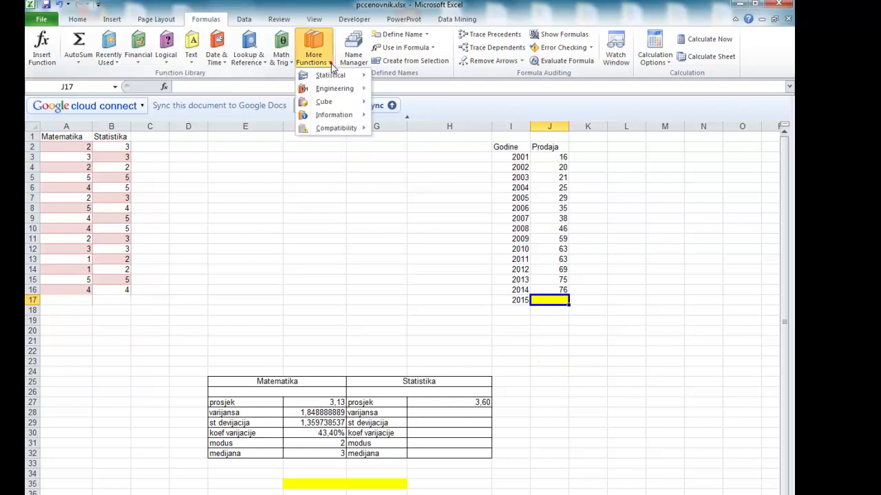
mouse_move(334, 75)
drag(461, 97, 466, 347)
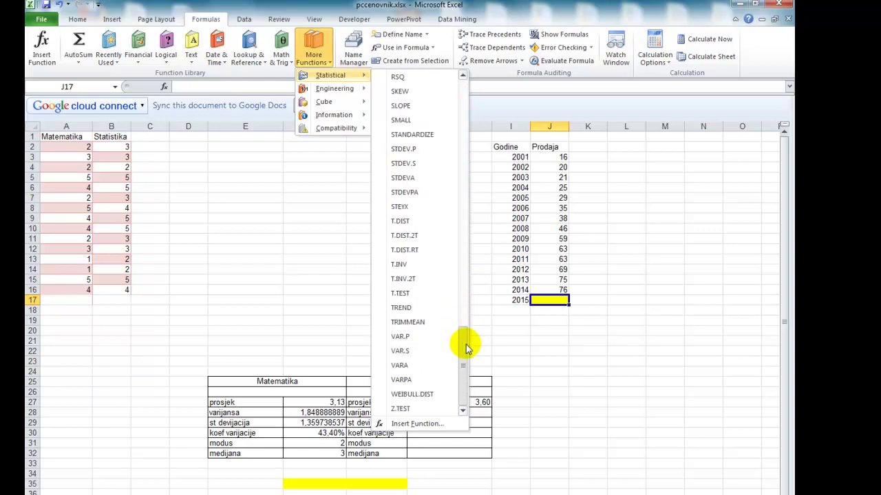
click(423, 308)
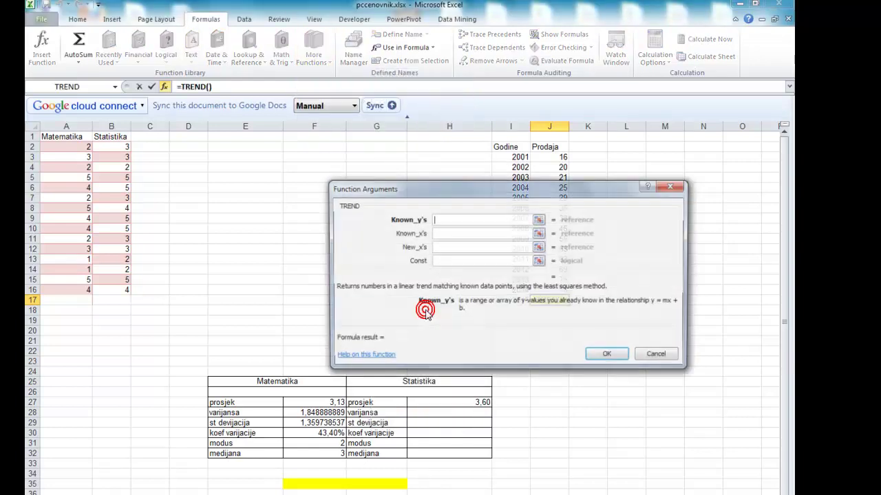
drag(454, 188, 234, 152)
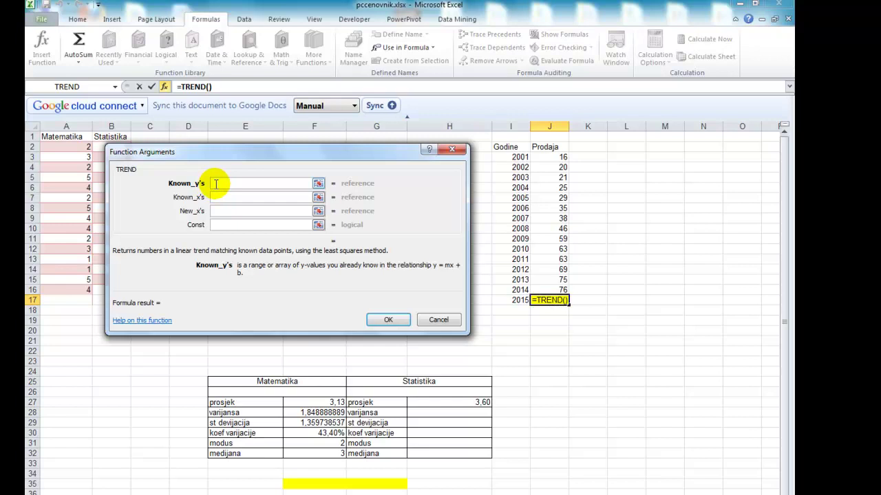
drag(562, 157, 556, 289)
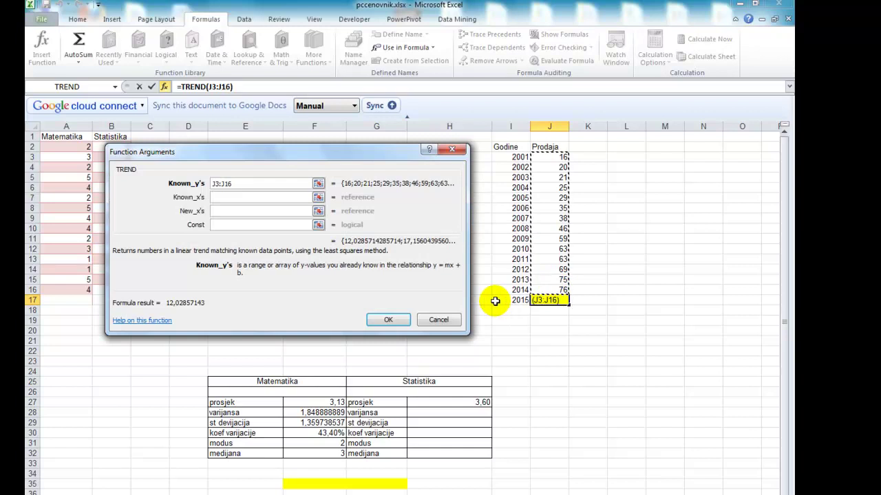
click(243, 197)
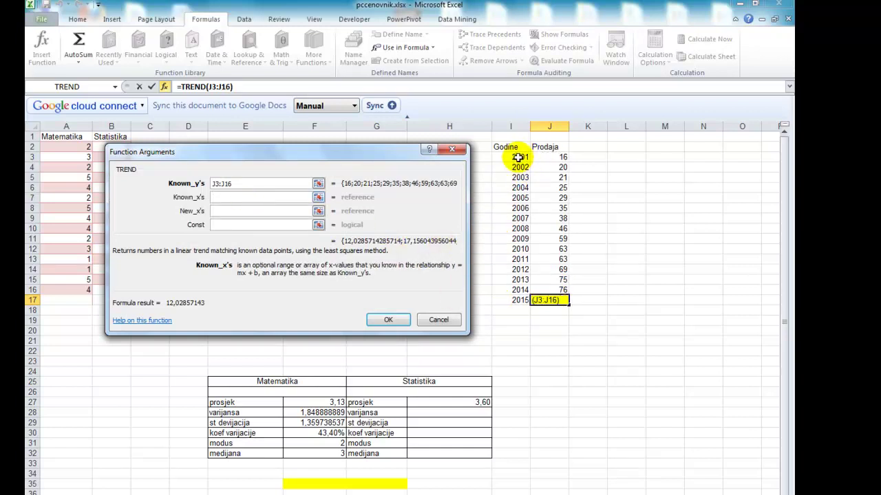
drag(518, 157, 524, 289)
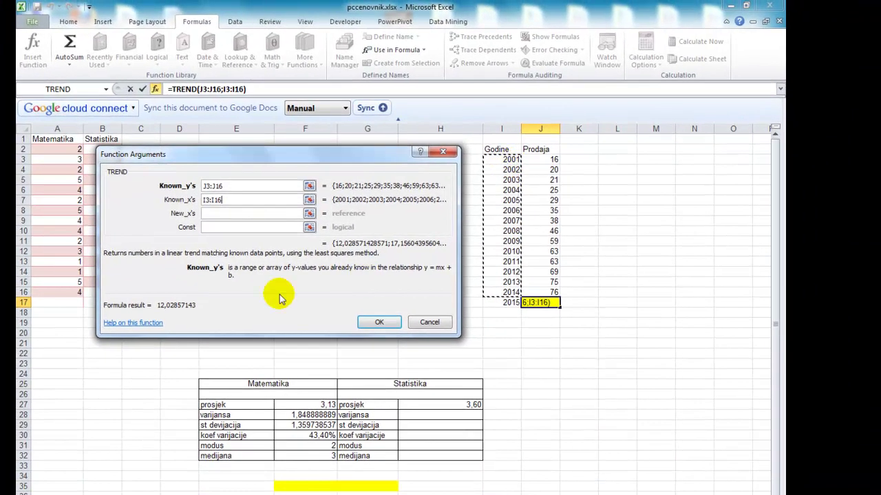
click(225, 214)
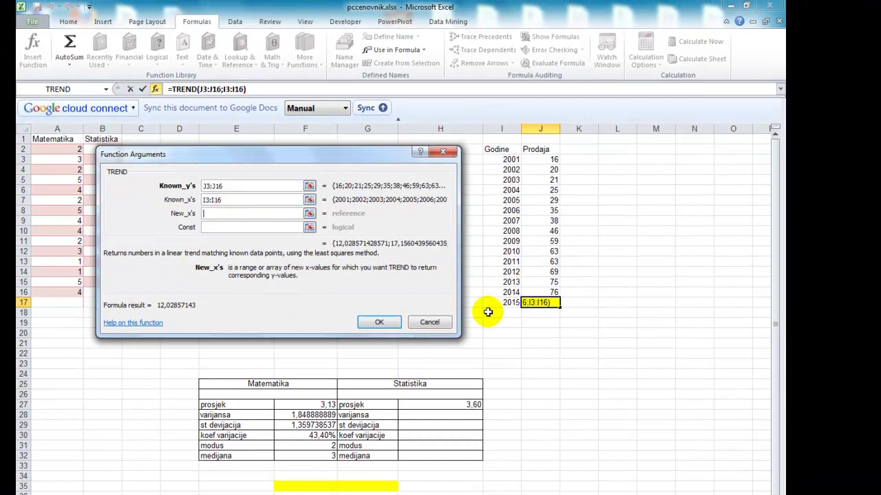
click(512, 306)
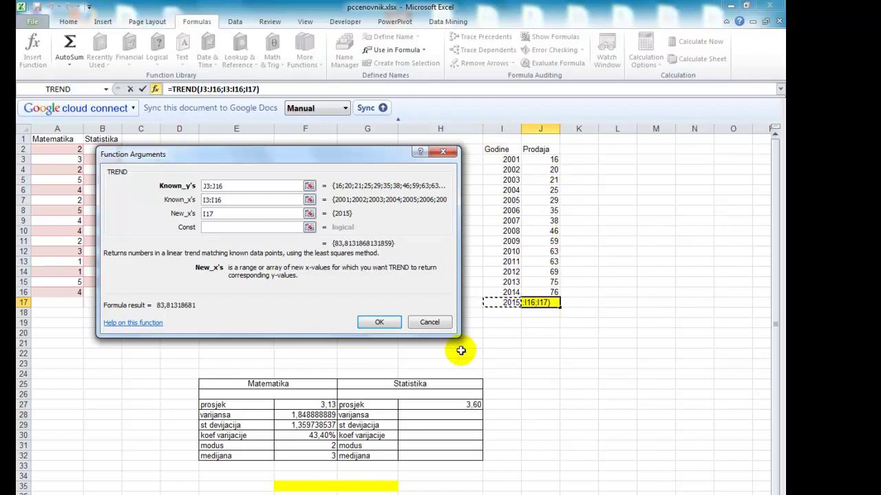
click(379, 323)
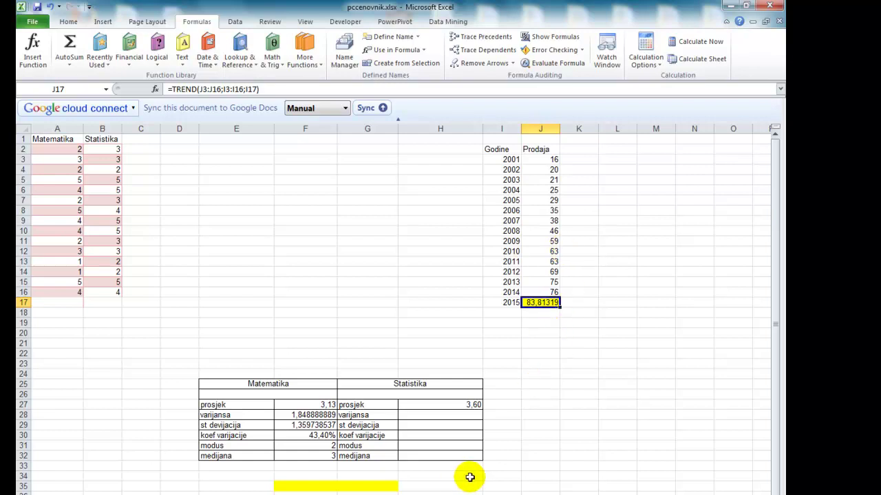
Highlight both grade columns, then select yellow cell F35 for the correlation
click(318, 489)
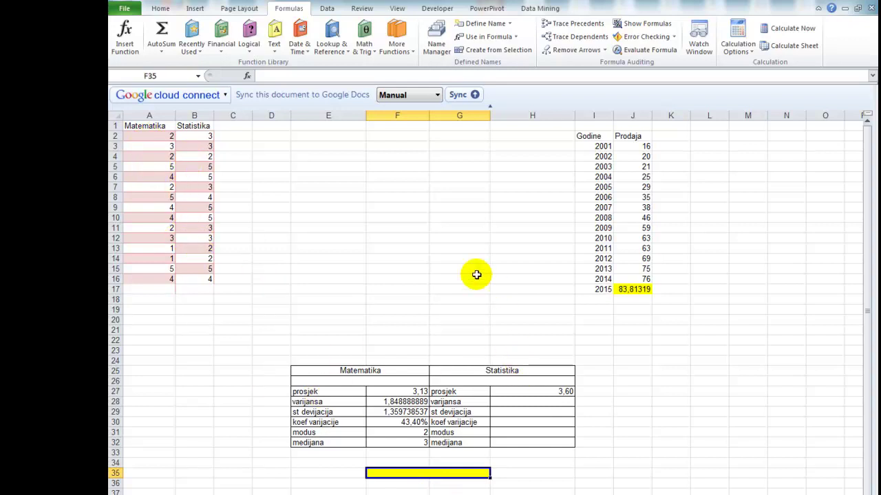
drag(158, 139, 170, 277)
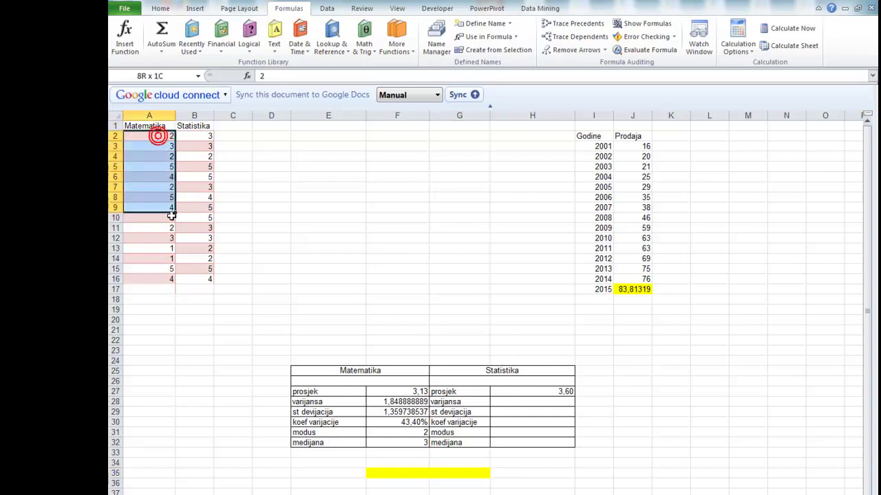
drag(192, 136, 206, 275)
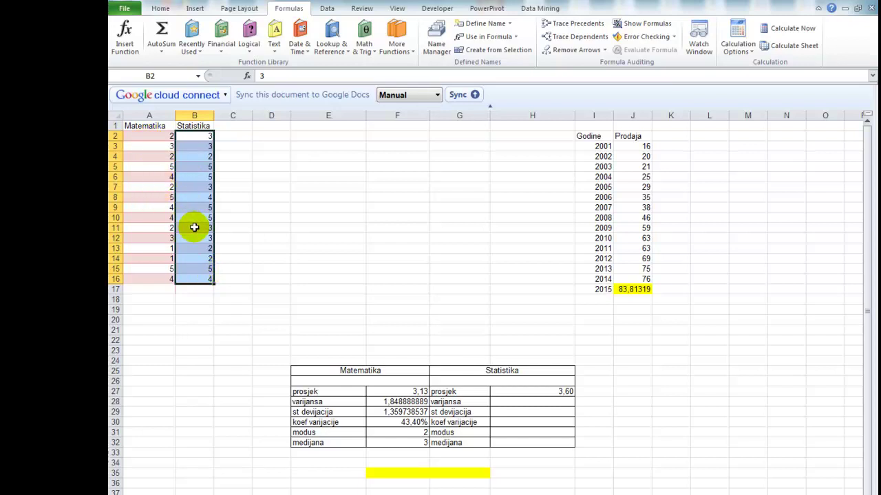
click(426, 475)
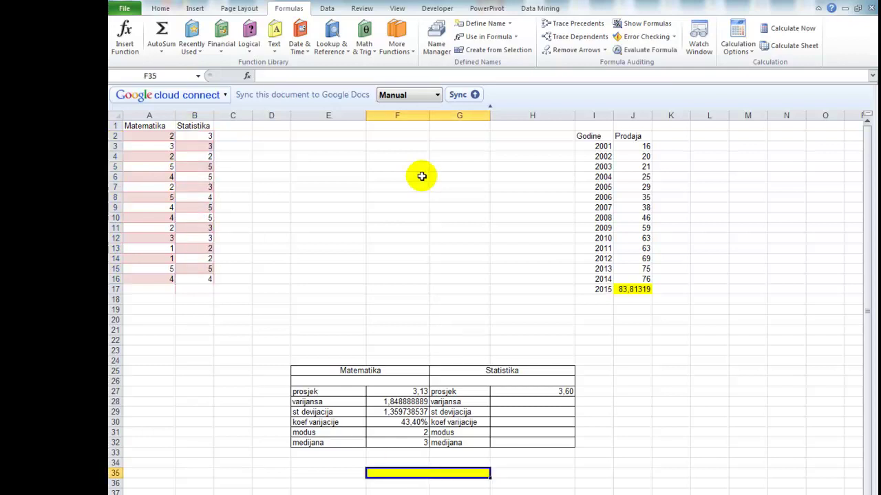
click(411, 53)
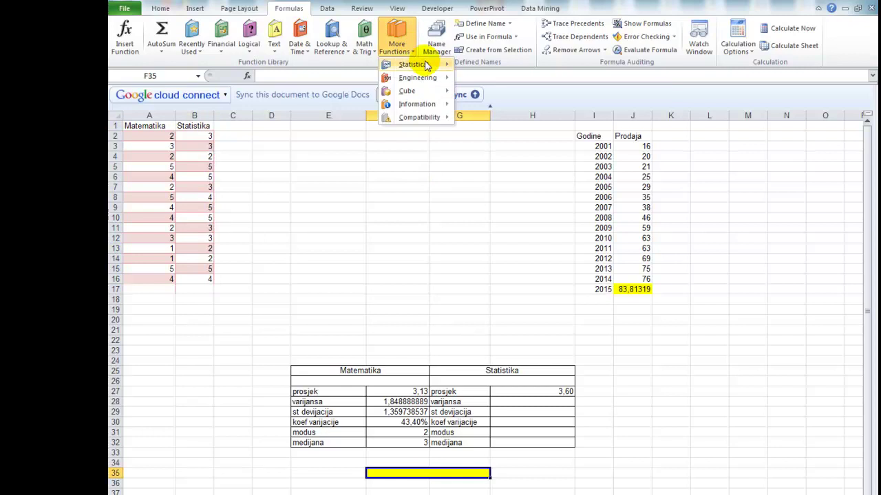
Enter =CORREL(A2:A16;B2:B16) in F35, giving 0,892142571
mouse_move(419, 64)
drag(546, 86, 551, 141)
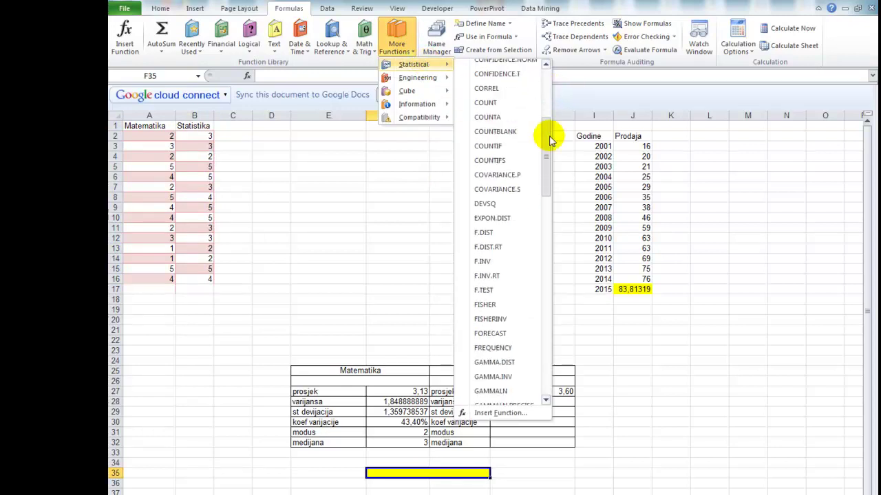
drag(550, 140, 552, 135)
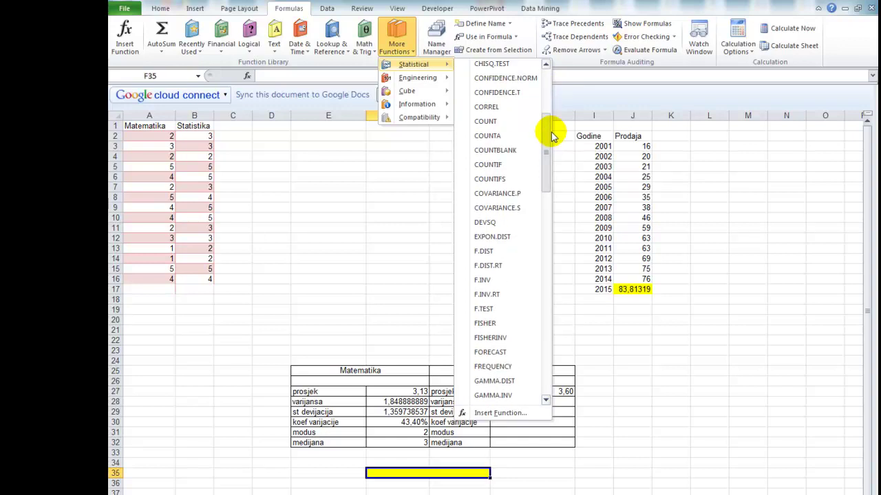
click(508, 107)
drag(314, 154, 432, 143)
drag(146, 134, 148, 278)
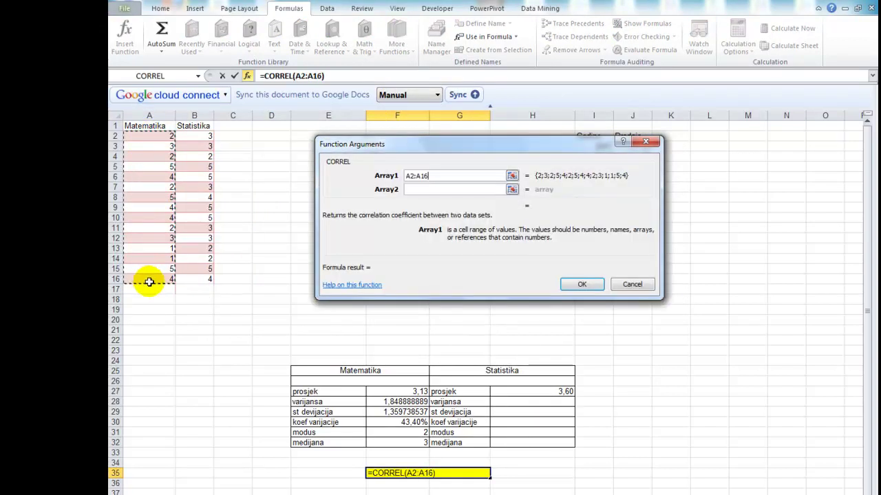
click(414, 190)
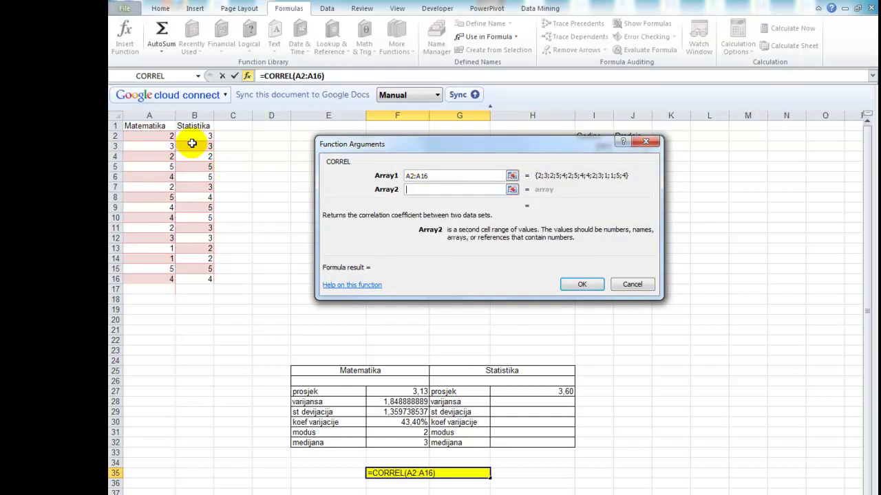
drag(193, 136, 197, 278)
click(586, 285)
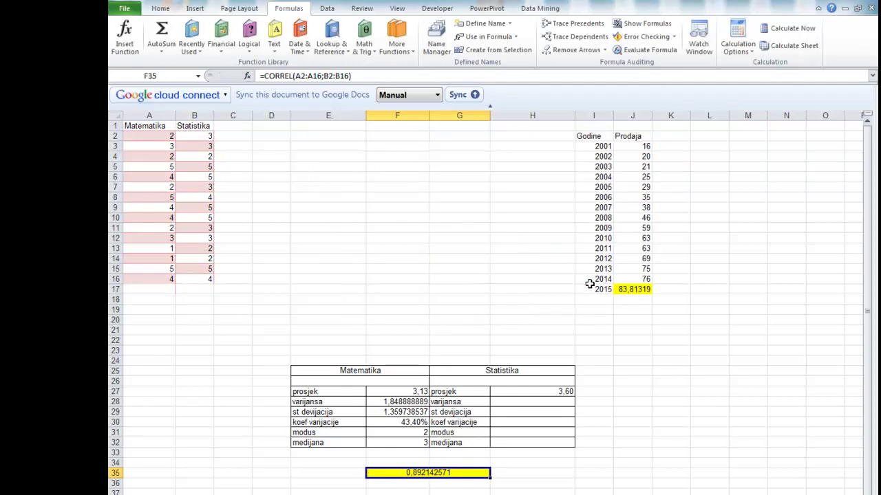